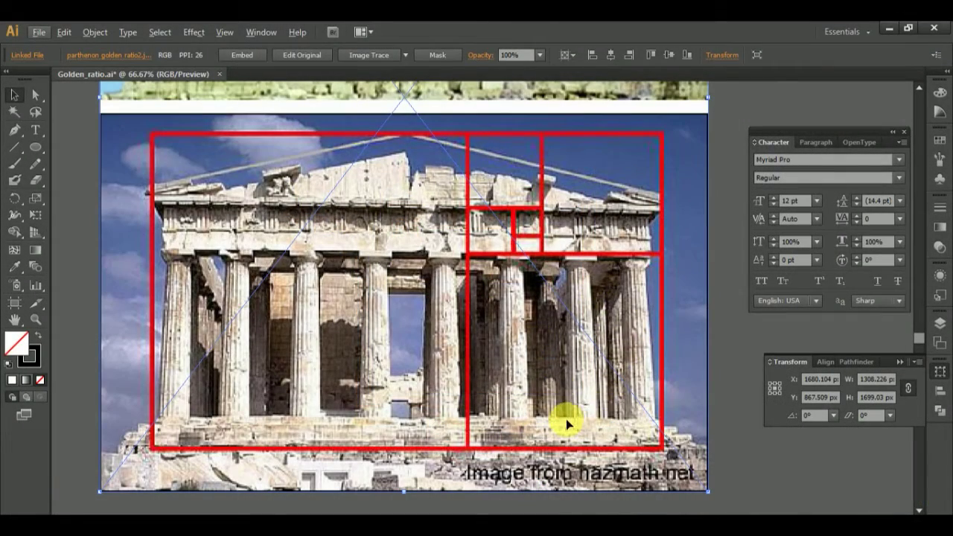
Create a new Web-profile document named Golden_ratio at 960 × 560 px
scroll(566, 423, "up", 2)
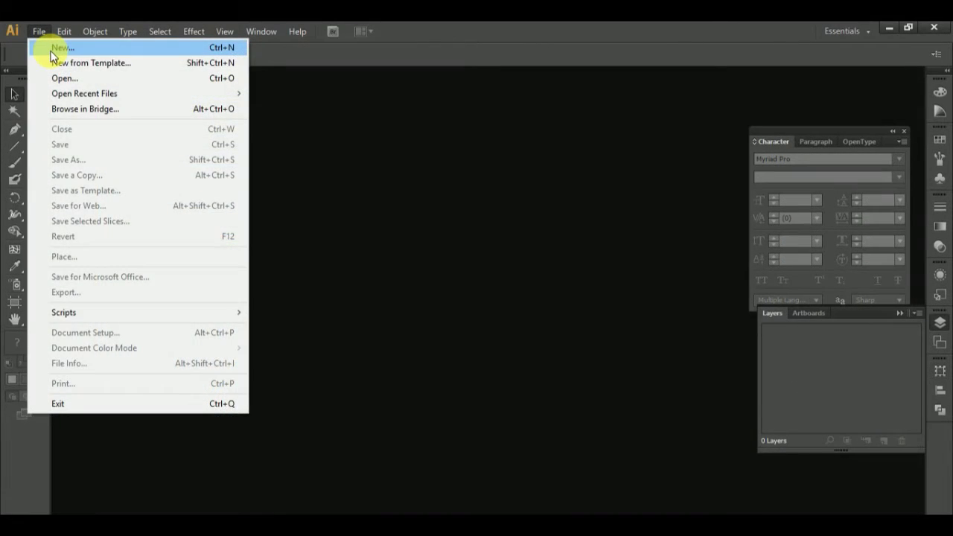
left_click(51, 49)
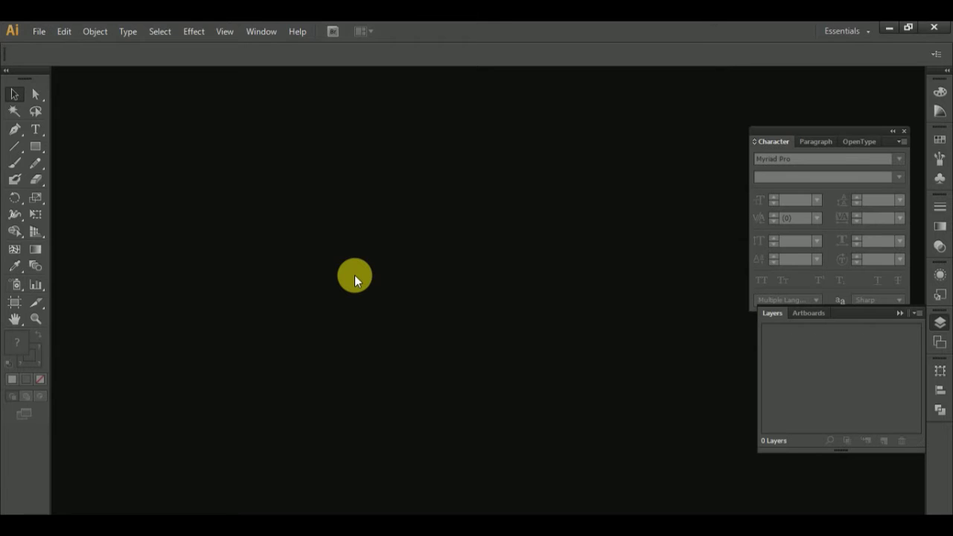
key("ctrl+n")
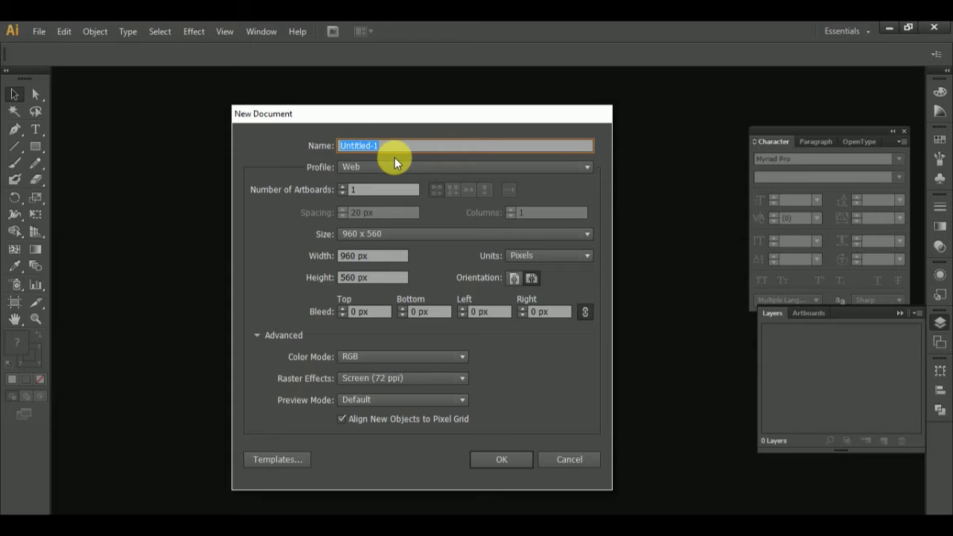
type("Golden_ratio")
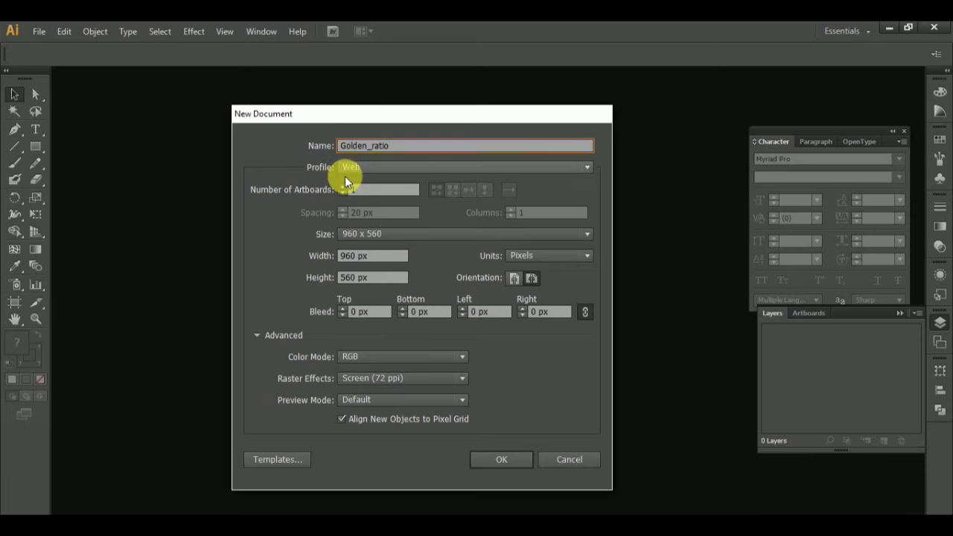
left_click(447, 169)
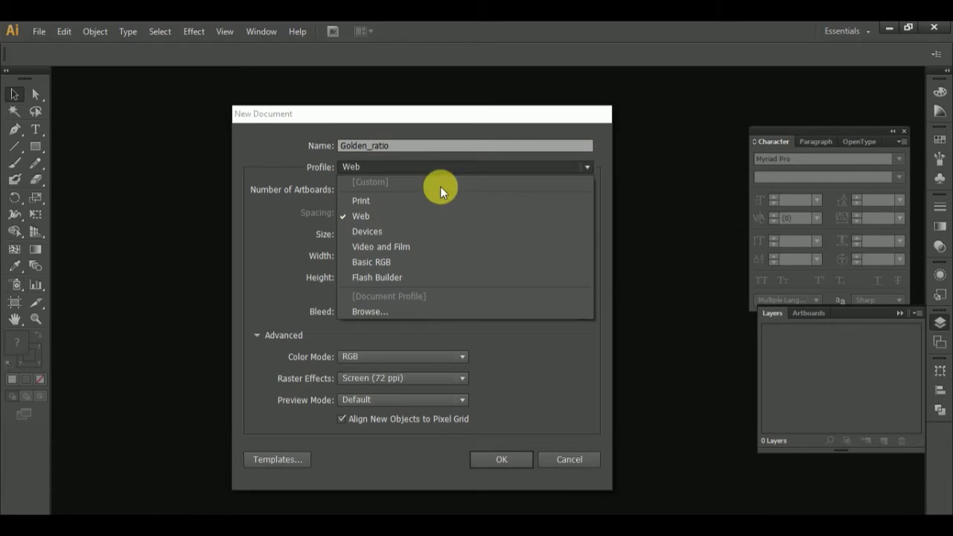
left_click(425, 169)
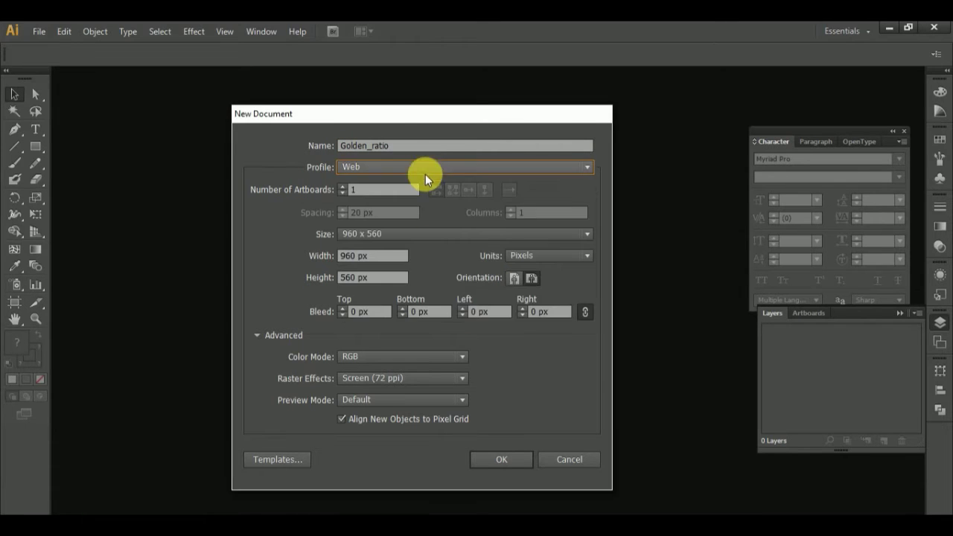
left_click(514, 465)
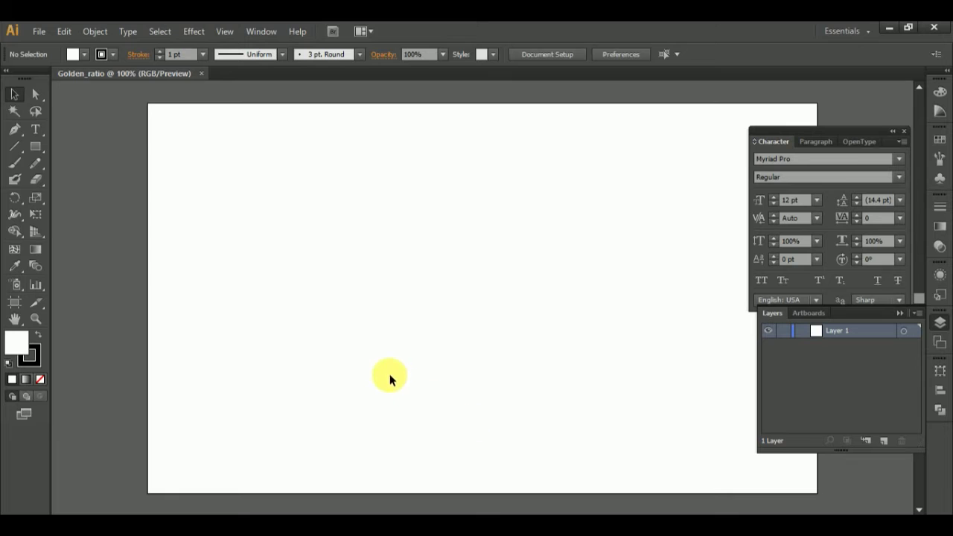
Uncheck Align New Objects to Pixel Grid in the Transform panel menu
left_click(940, 370)
left_click(900, 362)
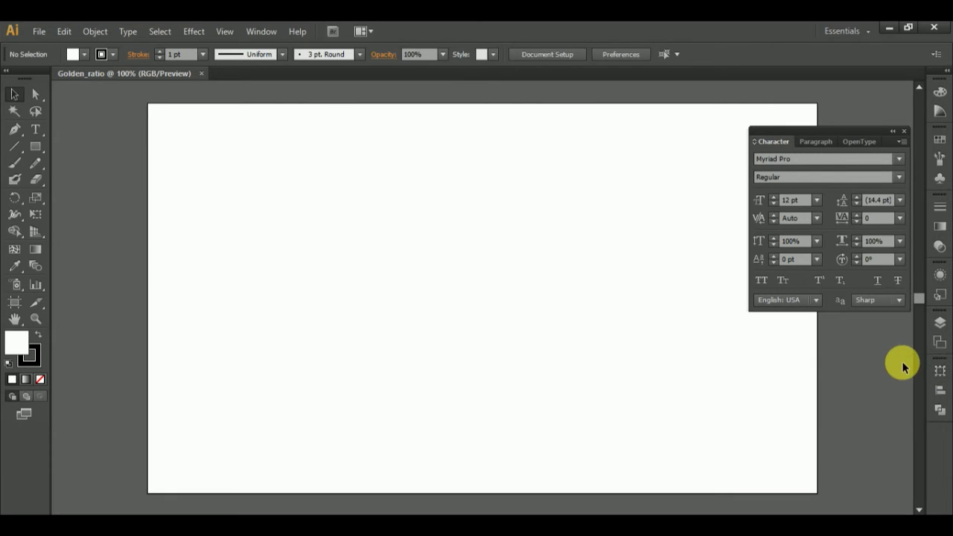
left_click(935, 369)
left_click(914, 361)
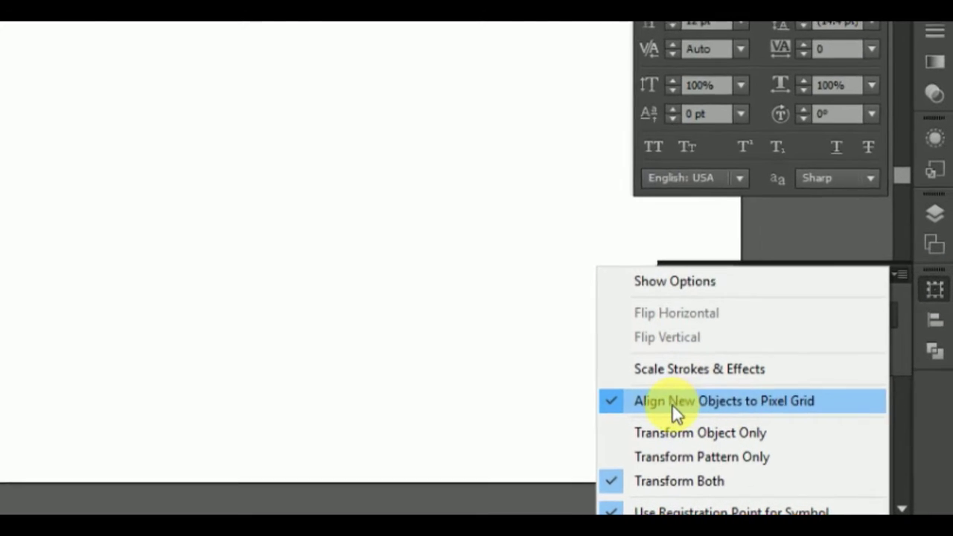
left_click(648, 392)
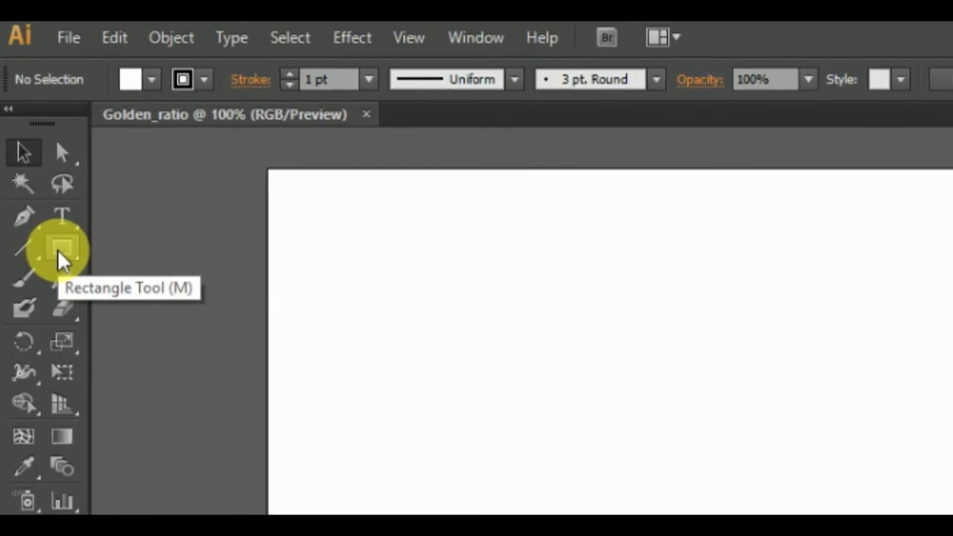
Draw an exact 20 × 20 px square with the Rectangle Tool, then return to the Selection tool
left_click(62, 257)
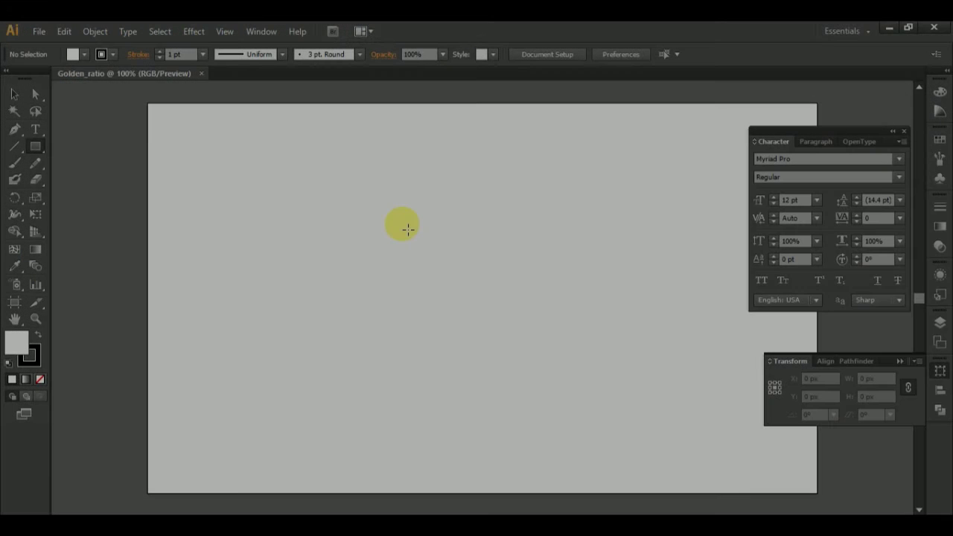
left_click(408, 229)
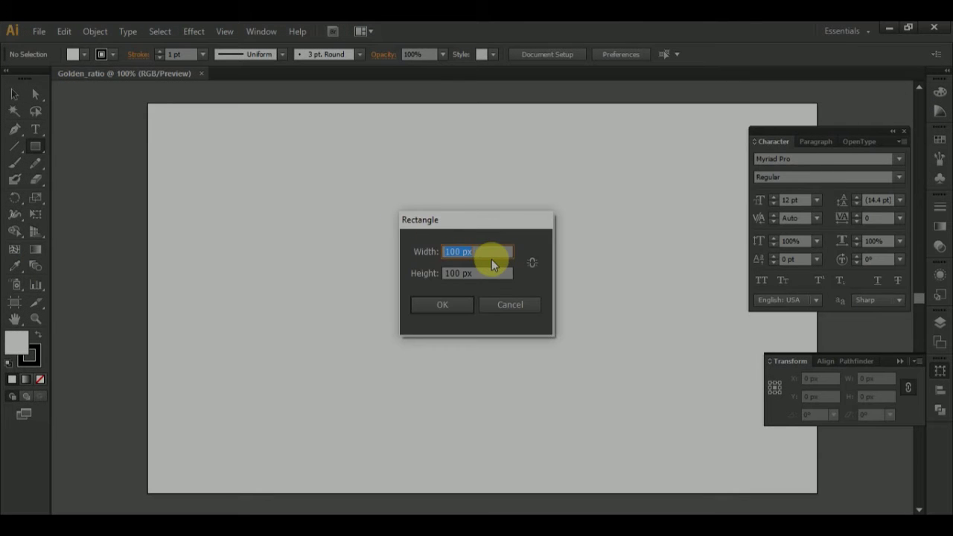
type("20")
key("Tab")
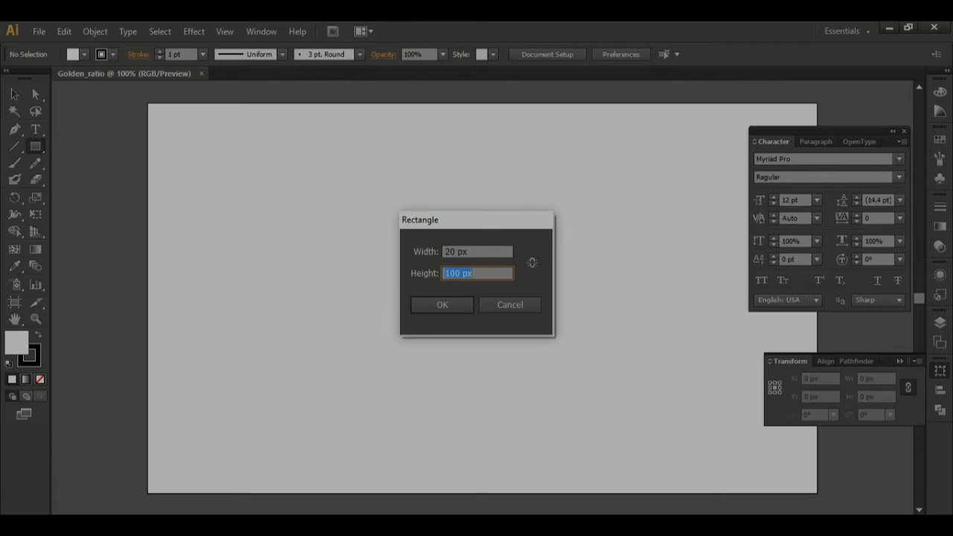
key("Tab")
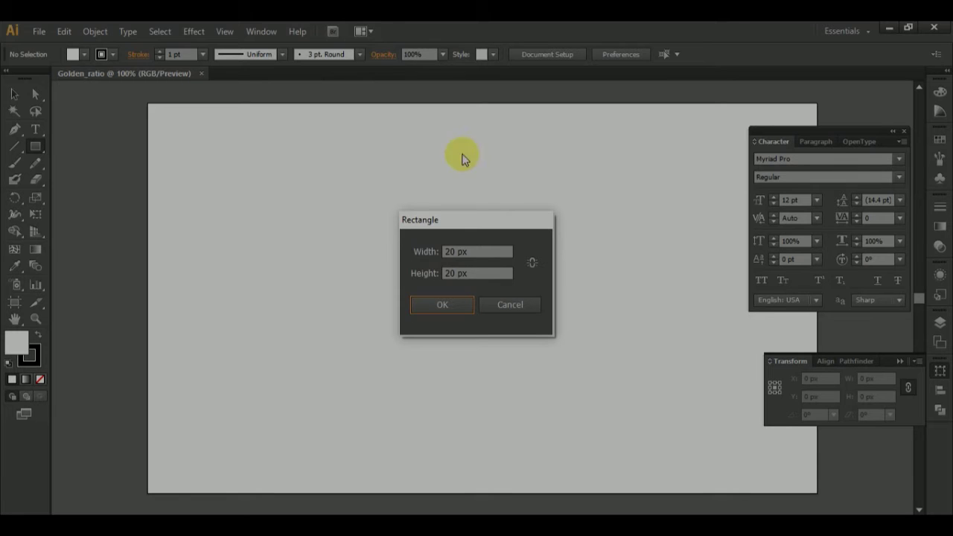
left_click(442, 305)
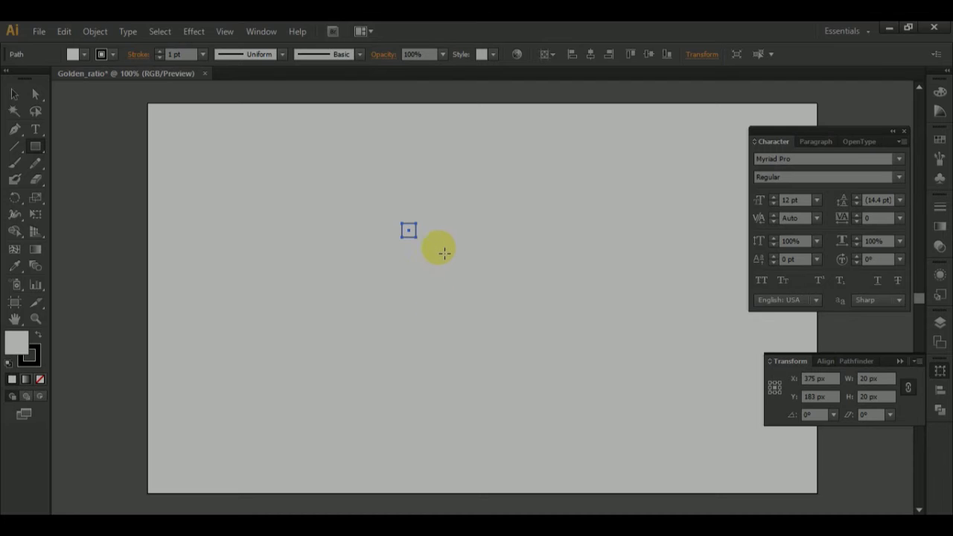
left_click(14, 93)
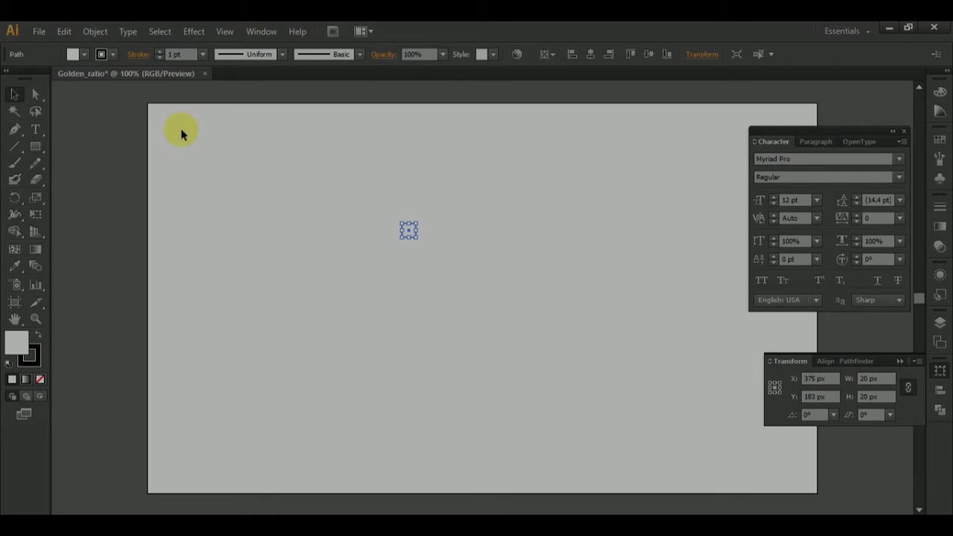
Deselect the square, choose the Ellipse Tool, and check that Smart Guides are on in the View menu
scroll(420, 232, "up", 5)
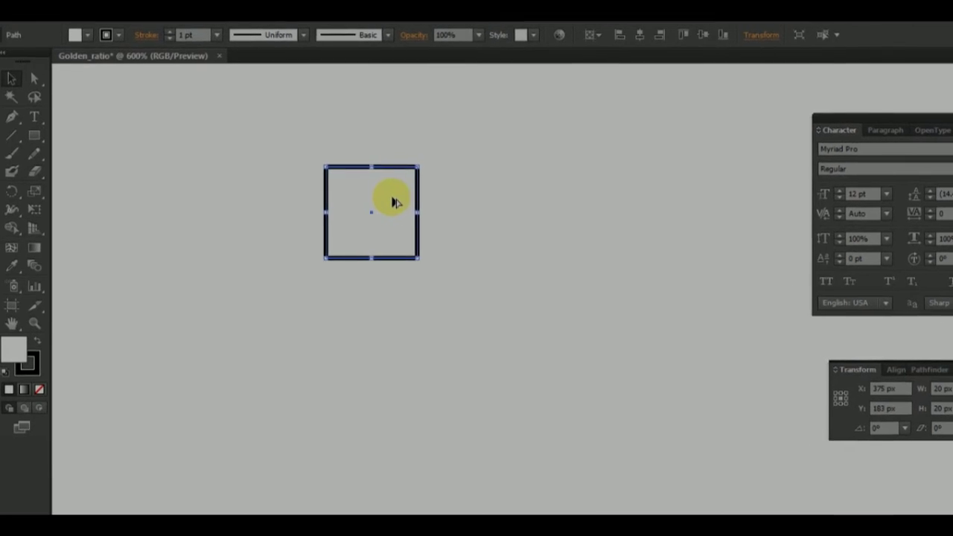
scroll(402, 209, "up", 1)
scroll(408, 208, "down", 6)
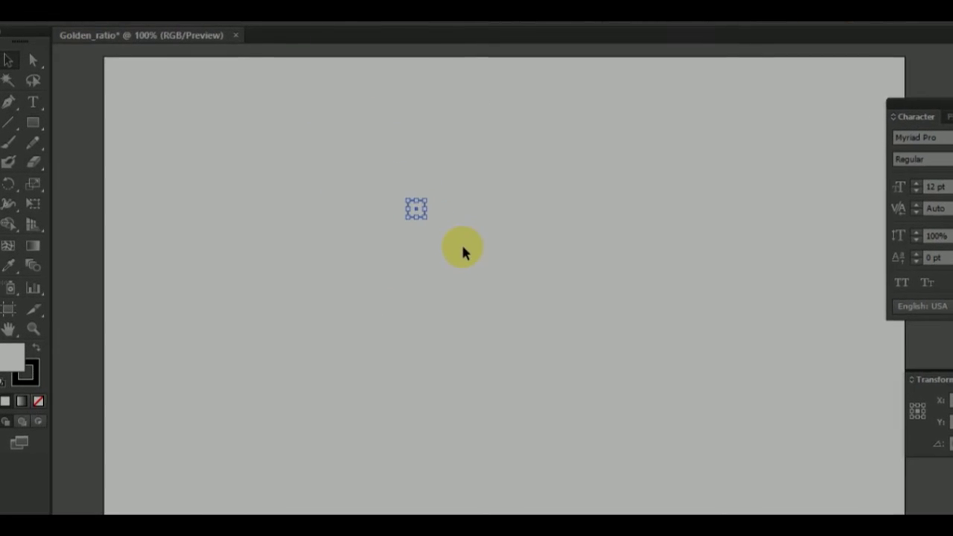
scroll(435, 167, "up", 1)
left_click(478, 322)
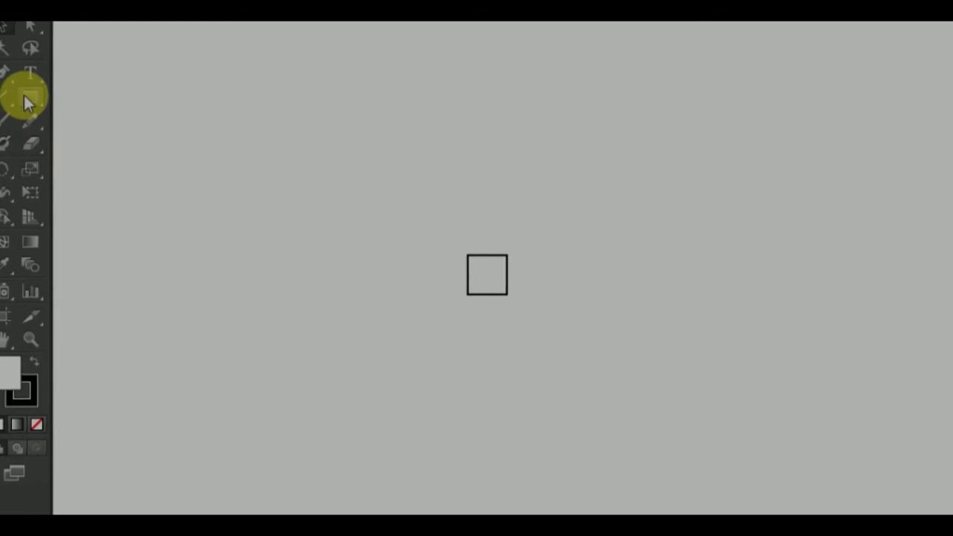
left_click_drag(23, 96, 128, 131)
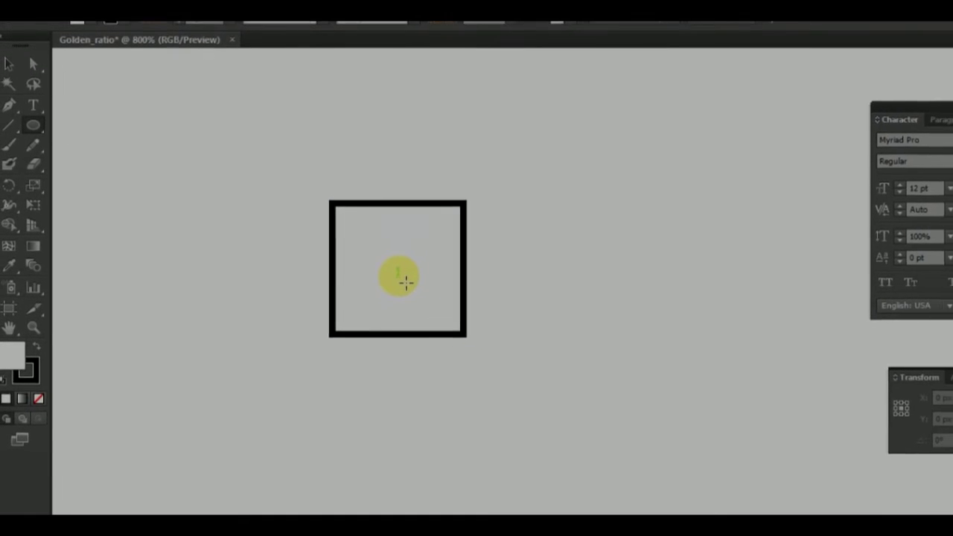
left_click(251, 0)
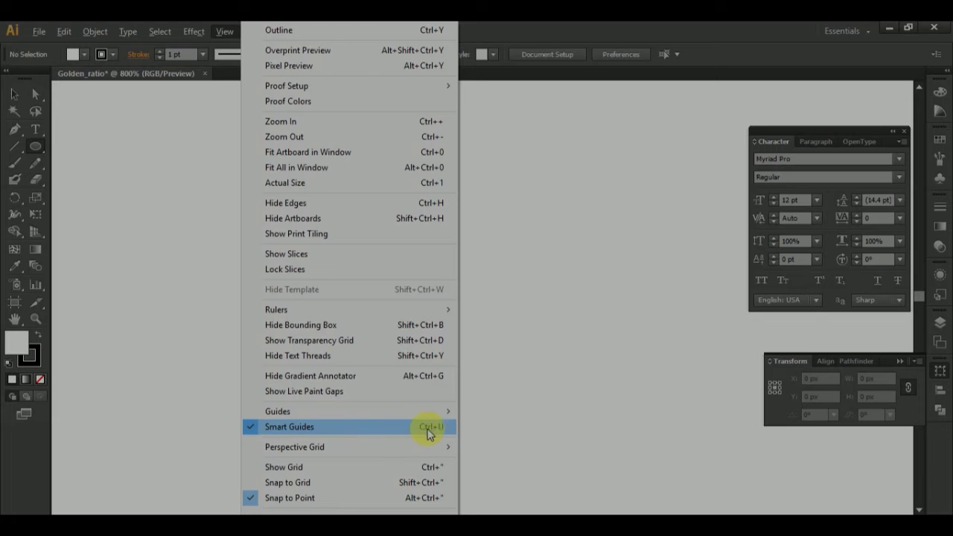
Draw a 20 × 20 px circle outward from the square's centre so it fills the square
left_click(508, 162)
left_click(511, 308)
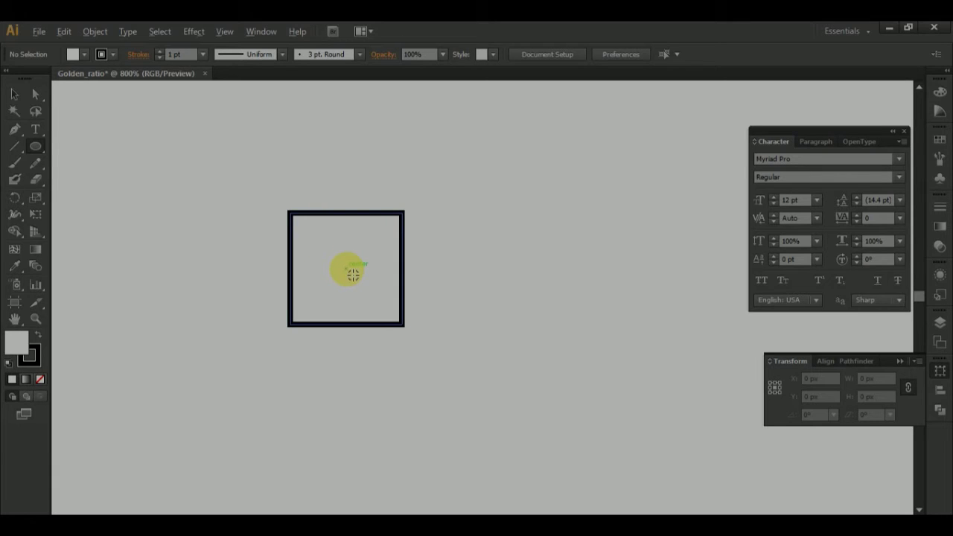
left_click_drag(353, 270, 391, 330)
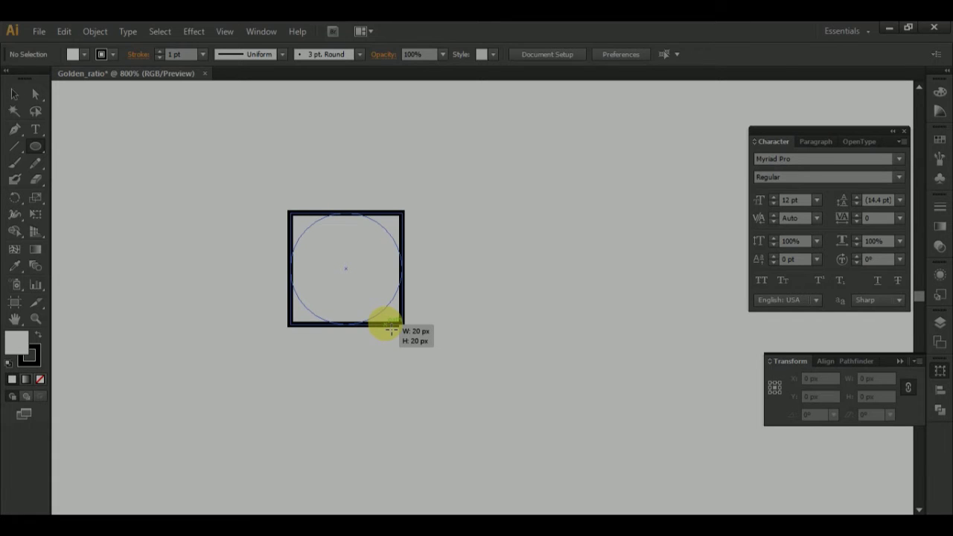
left_click_drag(391, 330, 390, 330)
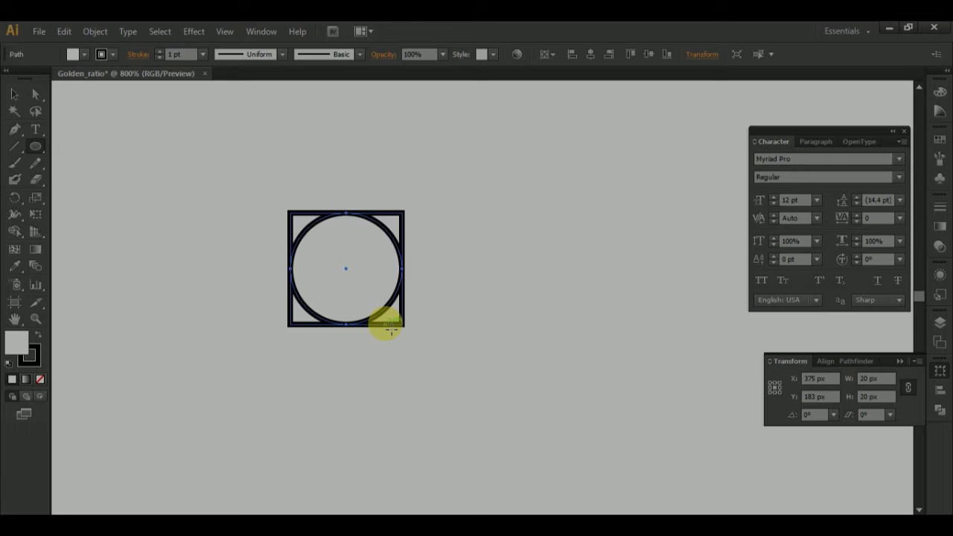
left_click(224, 31)
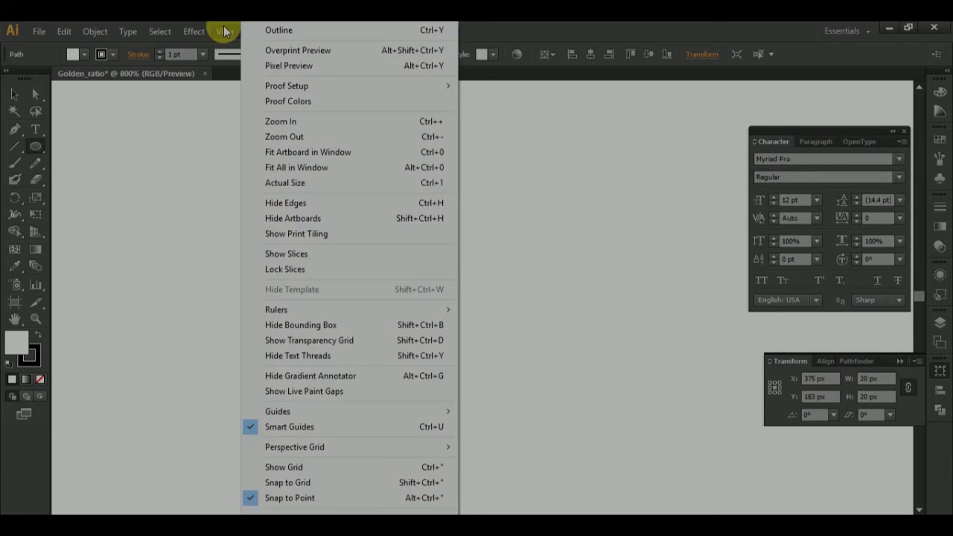
left_click(279, 31)
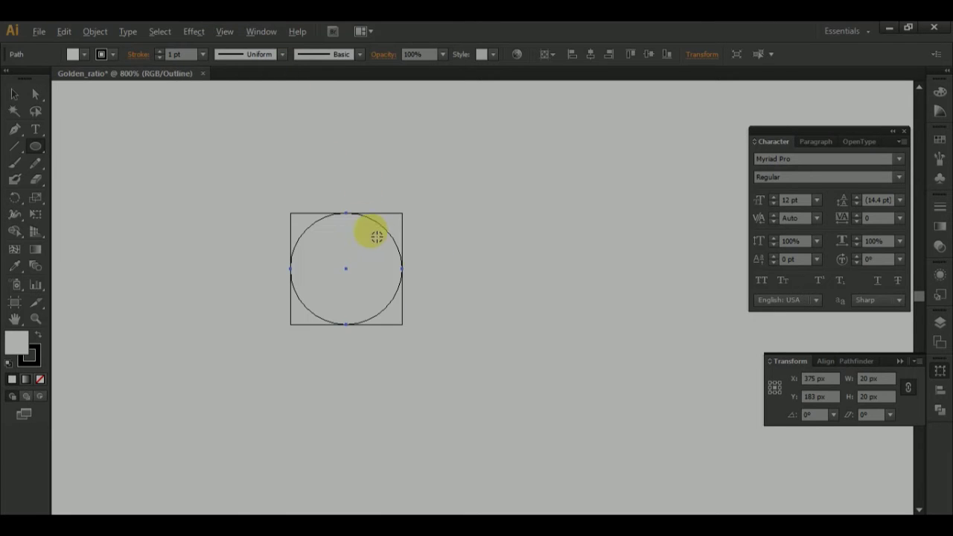
scroll(358, 215, "up", 3)
scroll(330, 212, "up", 1)
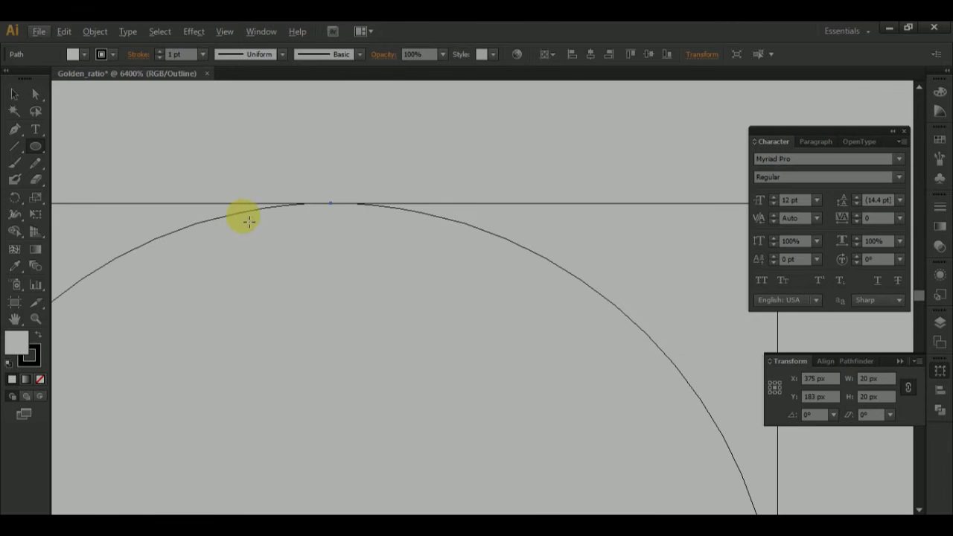
scroll(362, 256, "down", 5)
scroll(420, 291, "up", 5)
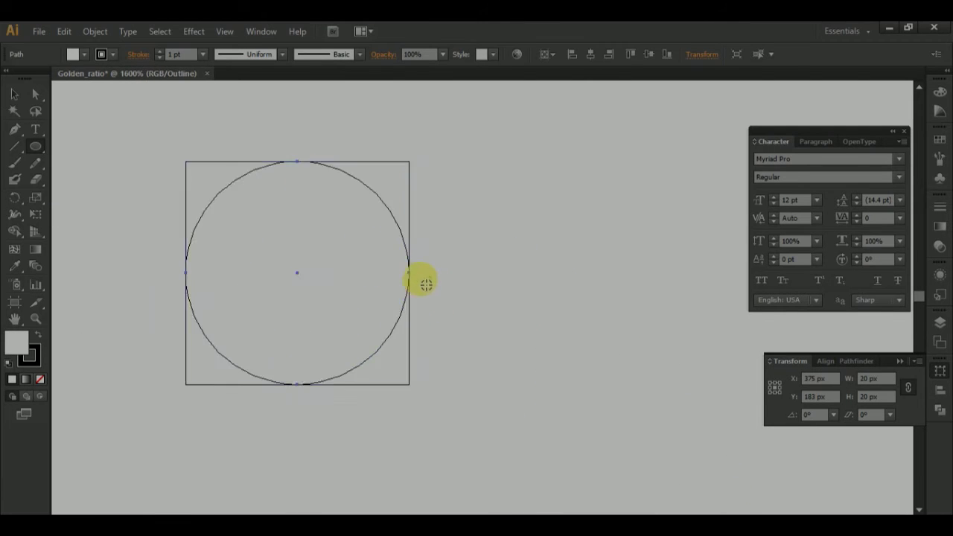
scroll(429, 291, "right", 1)
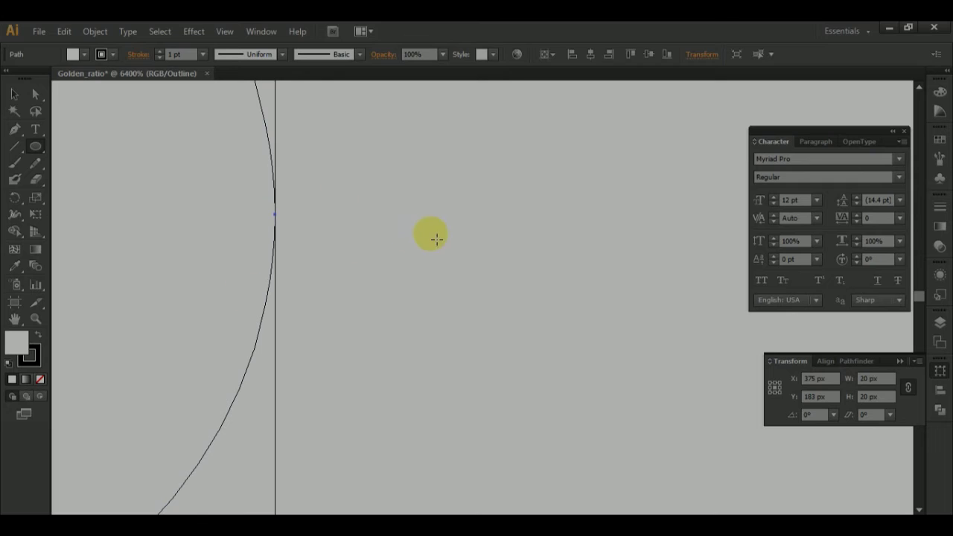
left_click(14, 94)
left_click(389, 205)
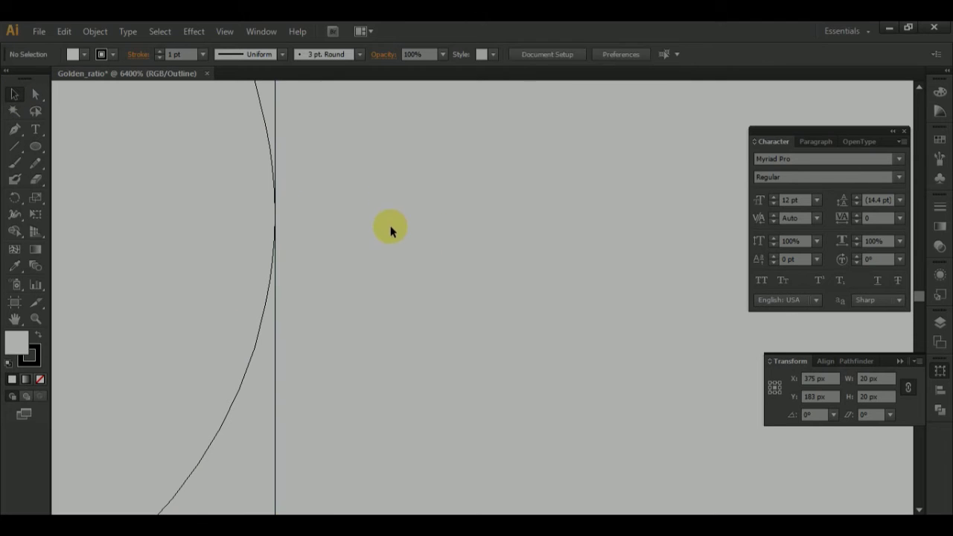
scroll(318, 212, "down", 5)
scroll(297, 228, "up", 6)
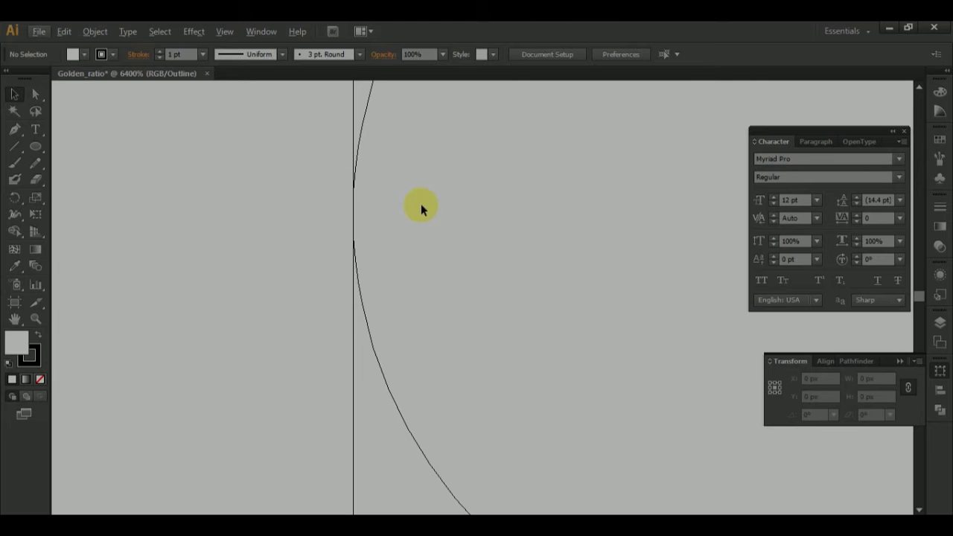
scroll(287, 209, "down", 6)
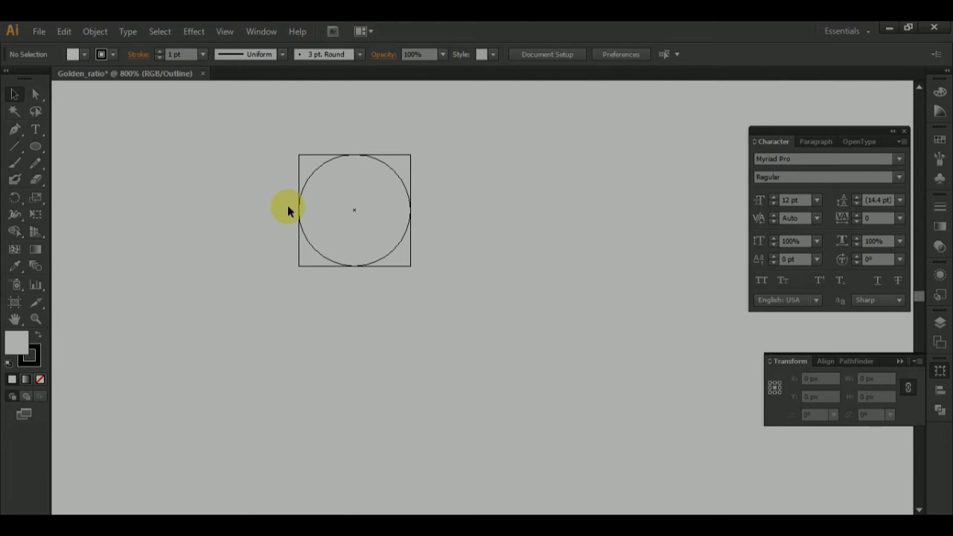
scroll(427, 184, "down", 3)
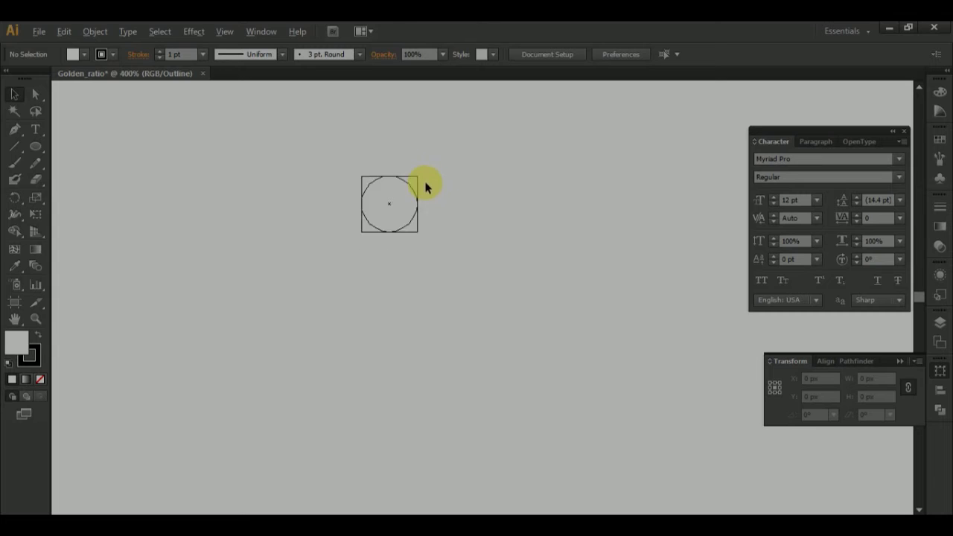
scroll(454, 160, "up", 2)
scroll(443, 160, "up", 1)
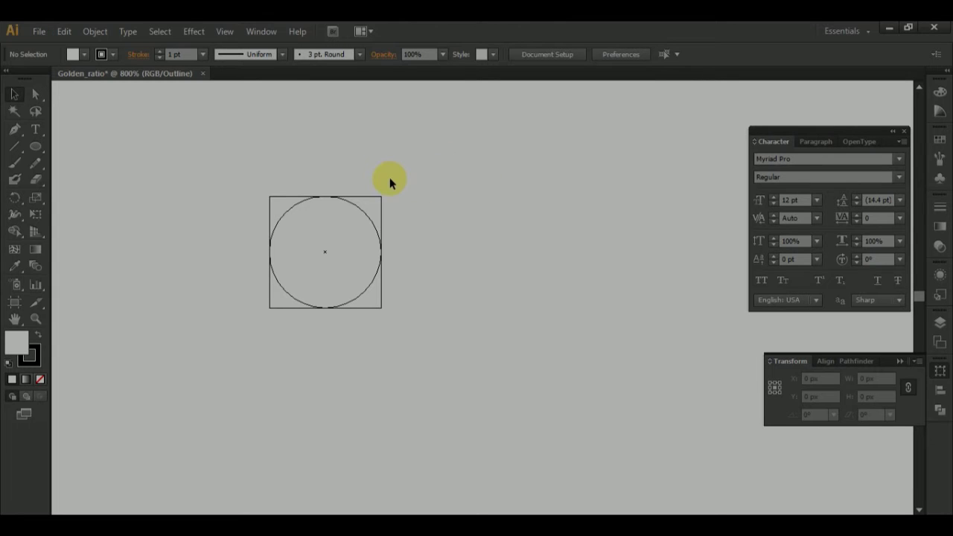
Switch the view to Preview so the square and circle show their real strokes
left_click_drag(236, 192, 424, 344)
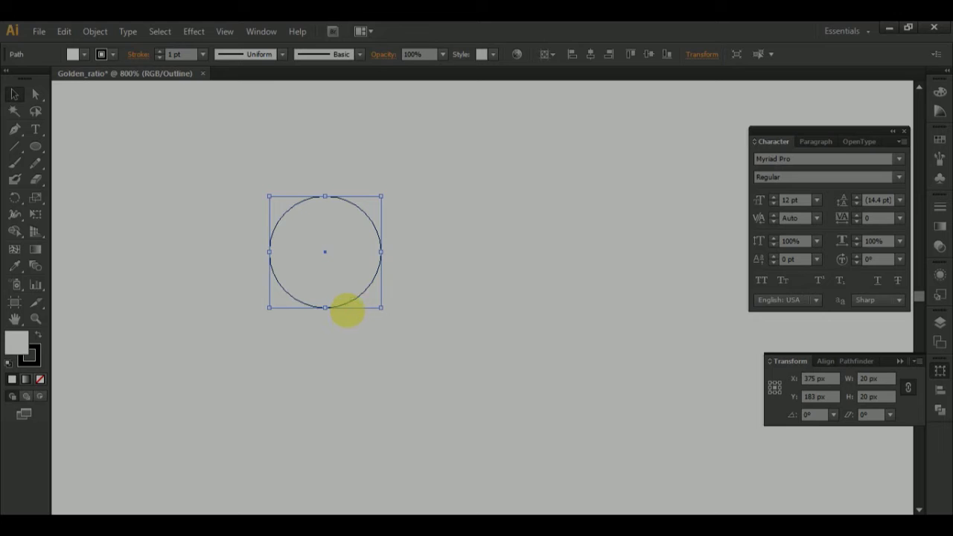
left_click_drag(348, 313, 348, 339)
left_click_drag(219, 179, 429, 362)
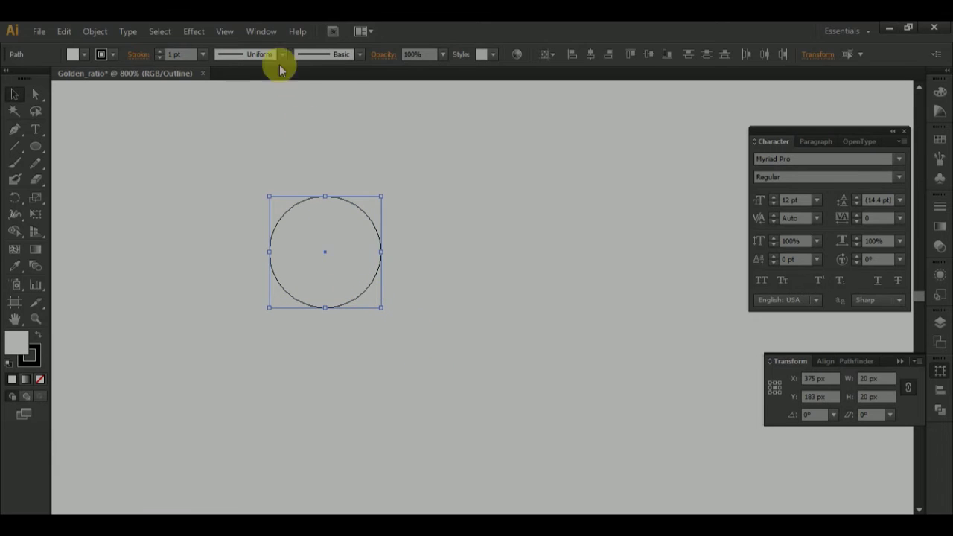
left_click(225, 32)
left_click(280, 30)
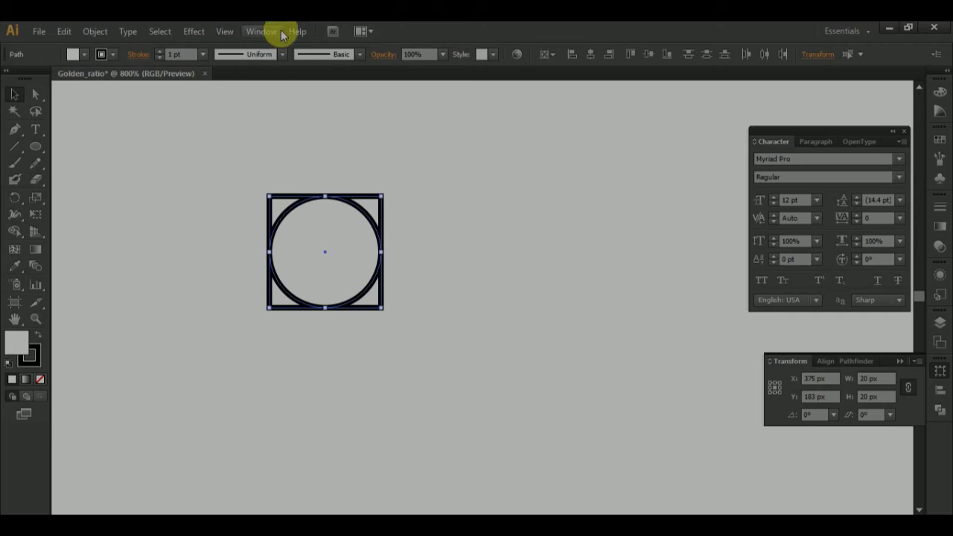
Duplicate the square-and-circle pair 20 px straight down below the original
left_click(461, 235)
left_click_drag(206, 154, 399, 344)
left_click_drag(335, 314, 336, 425)
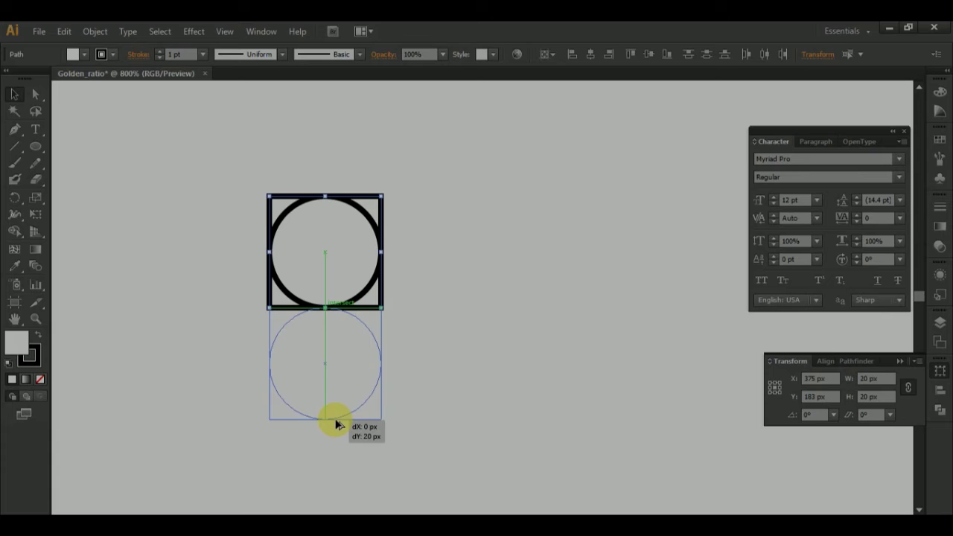
left_click_drag(336, 424, 336, 424)
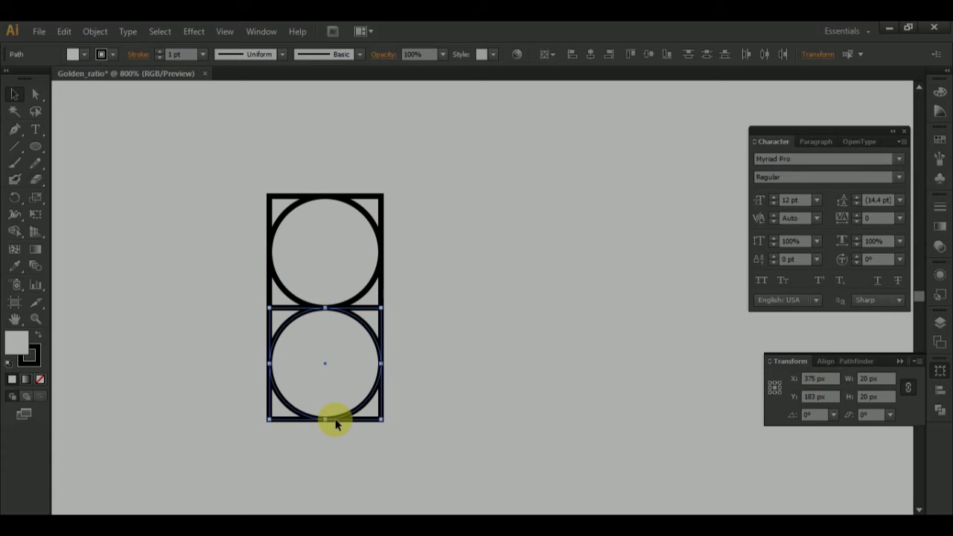
left_click(476, 279)
Copy the lower square-and-circle to the right and scale the copy to 40 × 40 px
scroll(249, 294, "down", 3)
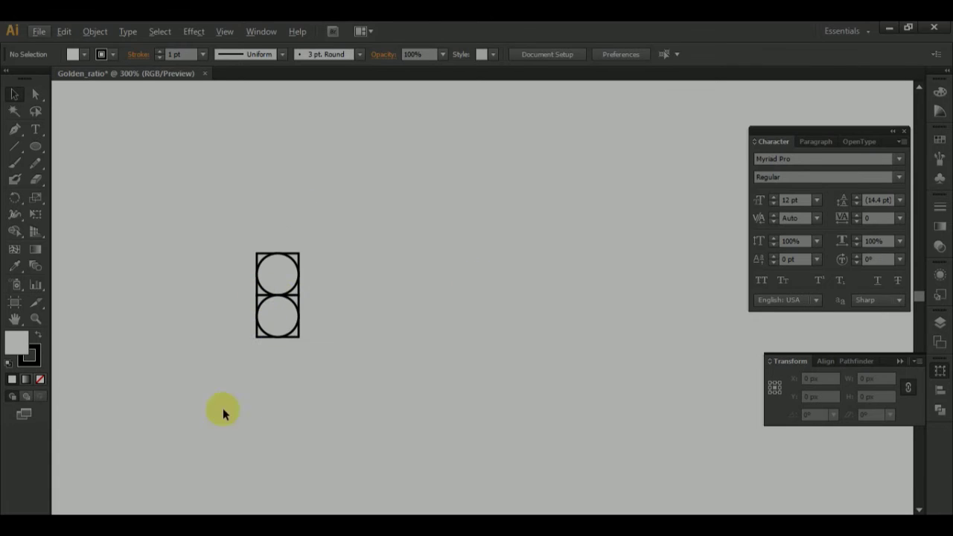
scroll(309, 283, "up", 2)
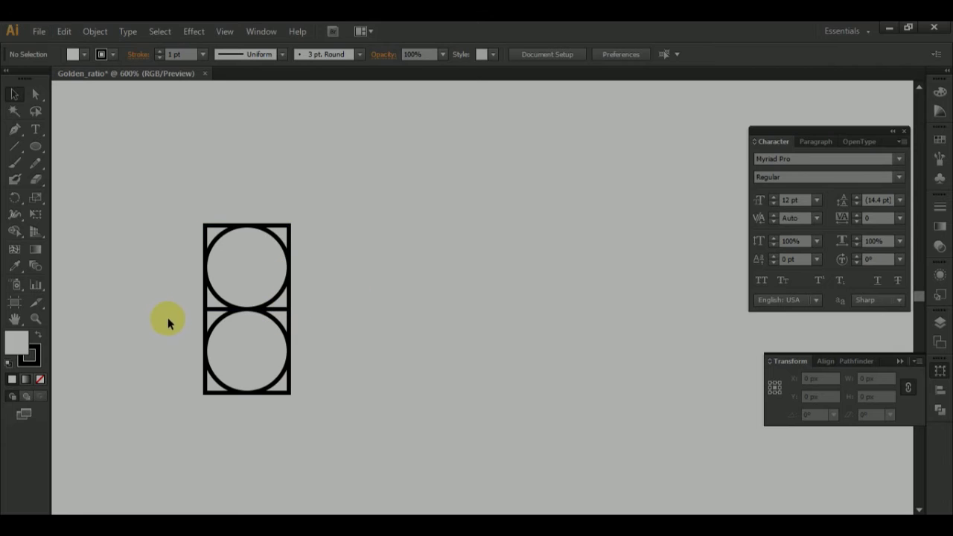
left_click_drag(147, 315, 373, 423)
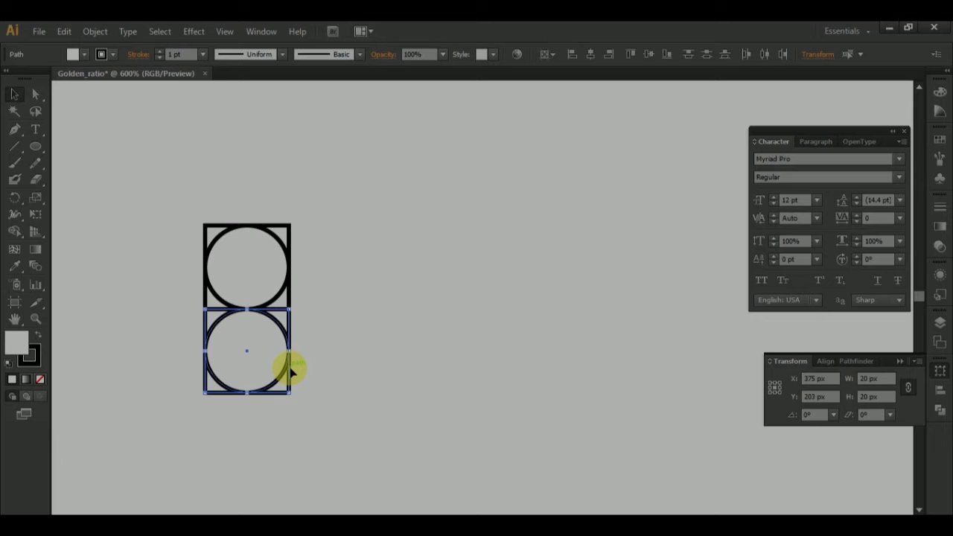
left_click_drag(290, 372, 374, 371)
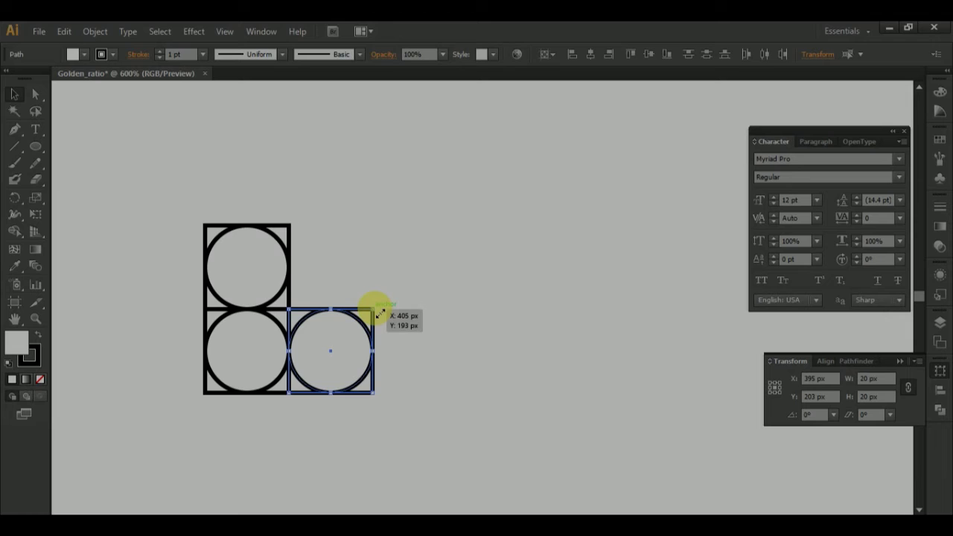
left_click_drag(379, 313, 455, 228)
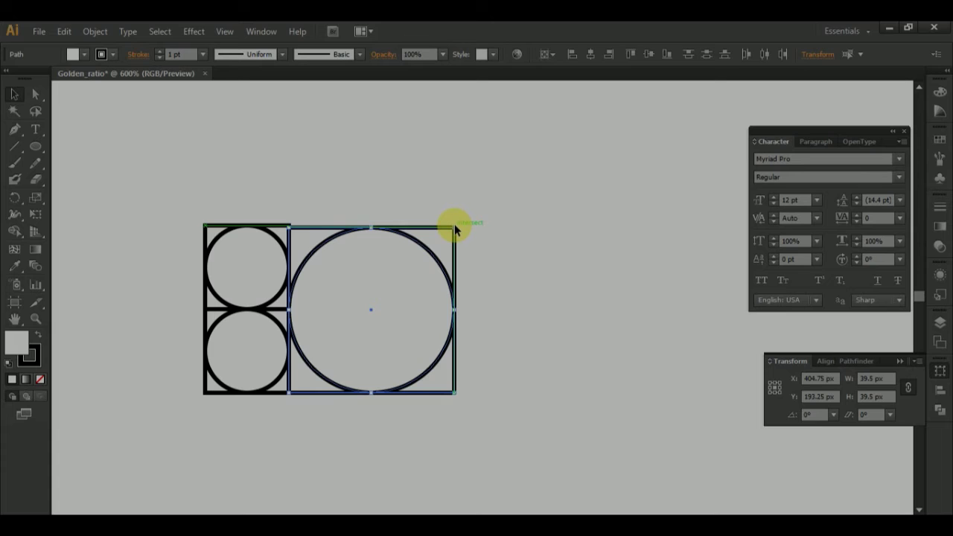
mouse_move(454, 224)
left_mouse_down()
mouse_move(465, 228)
mouse_move(460, 222)
left_mouse_up()
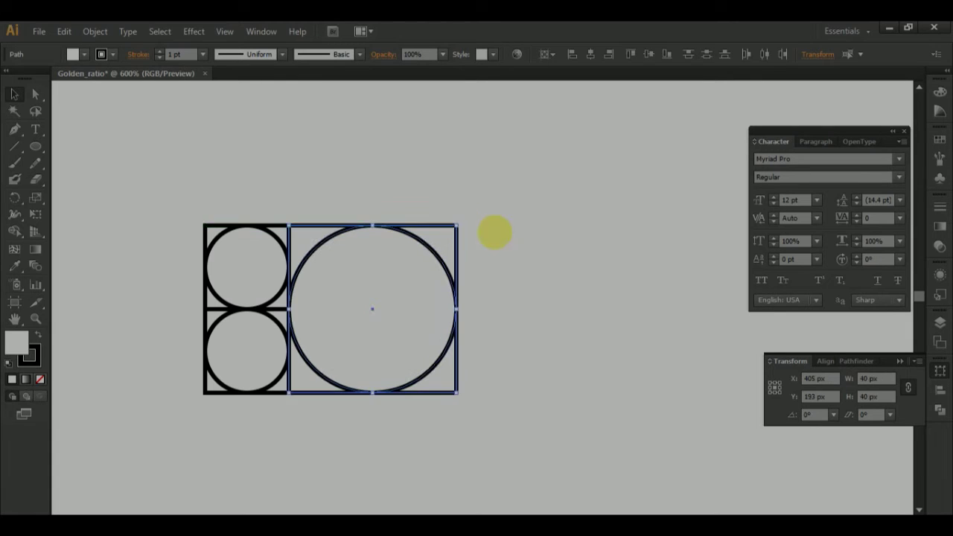
left_click(541, 244)
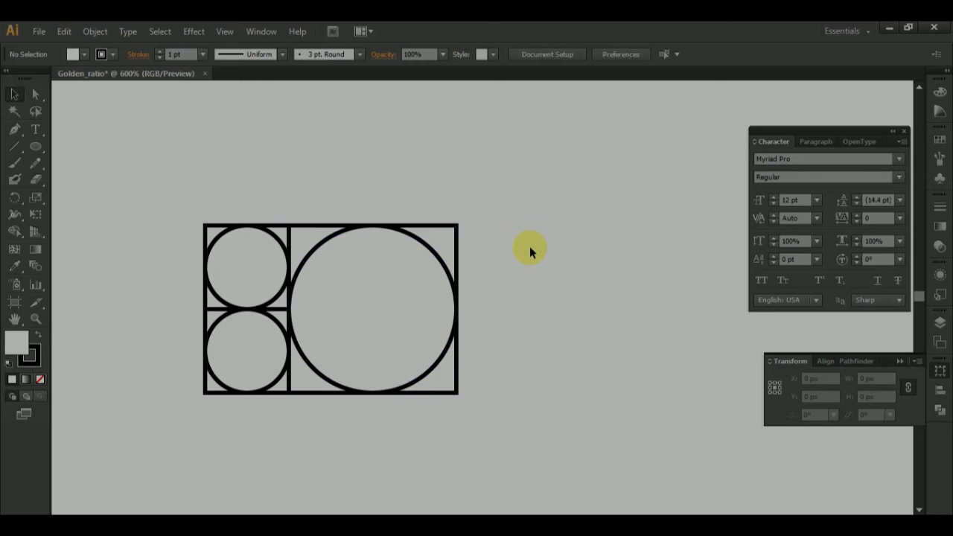
Switch to Outline view to check how the shapes line up
scroll(153, 214, "up", 3)
scroll(157, 222, "down", 2)
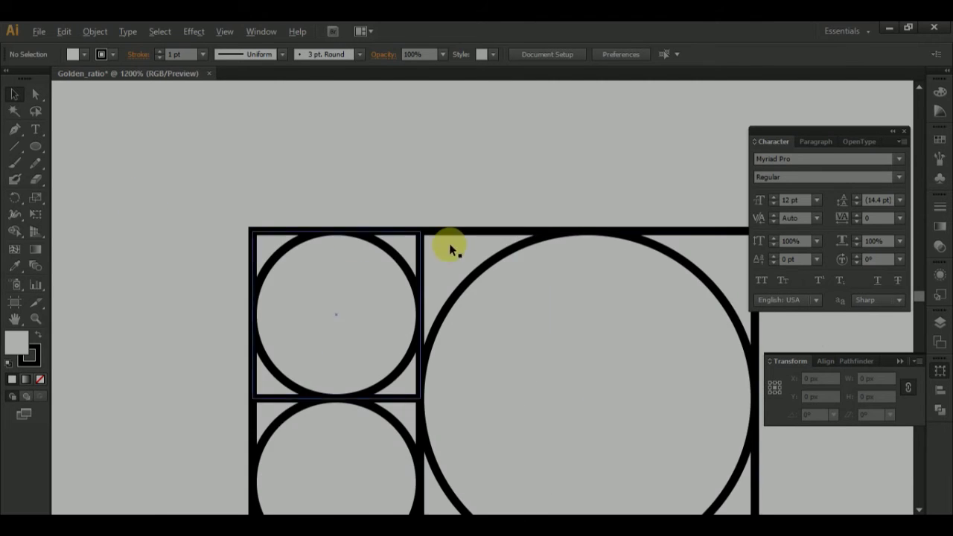
scroll(521, 212, "up", 2)
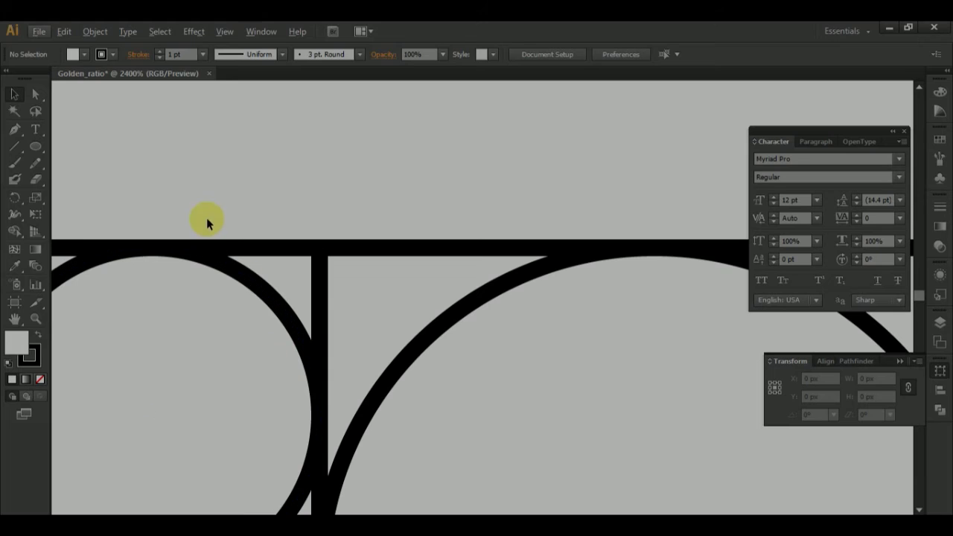
left_click(226, 31)
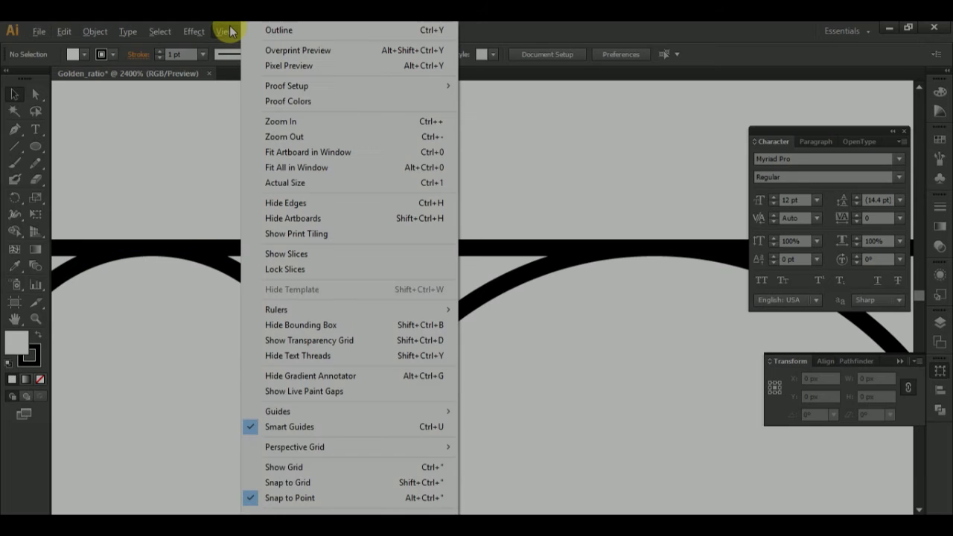
left_click(283, 30)
Return to Preview view with real strokes and zoom back in to 400%
scroll(294, 234, "up", 1)
scroll(297, 317, "down", 7)
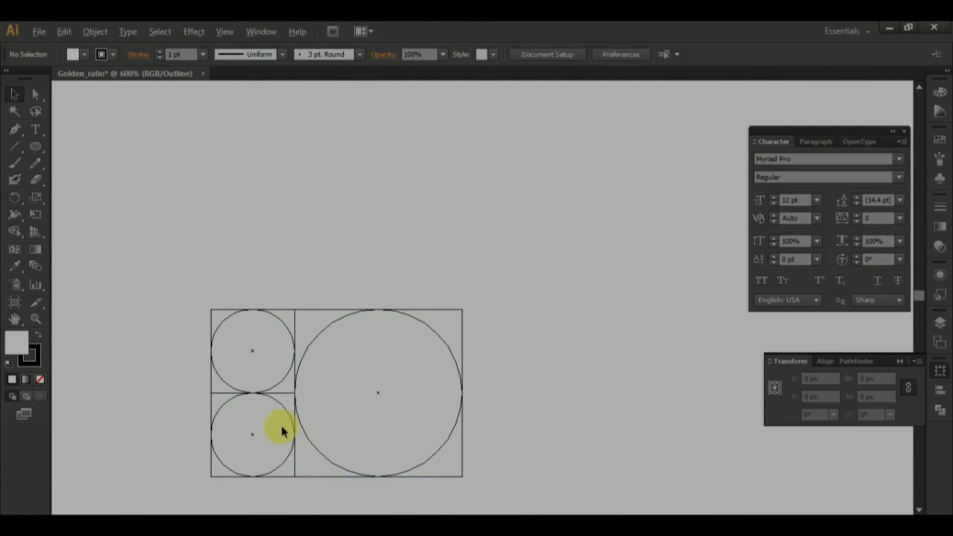
scroll(292, 406, "up", 7)
scroll(407, 380, "down", 8)
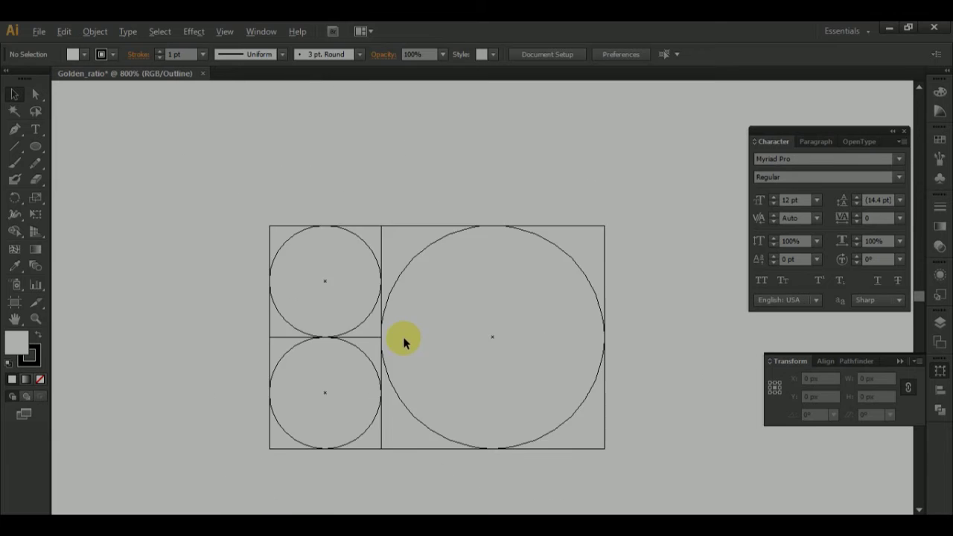
scroll(379, 378, "up", 8)
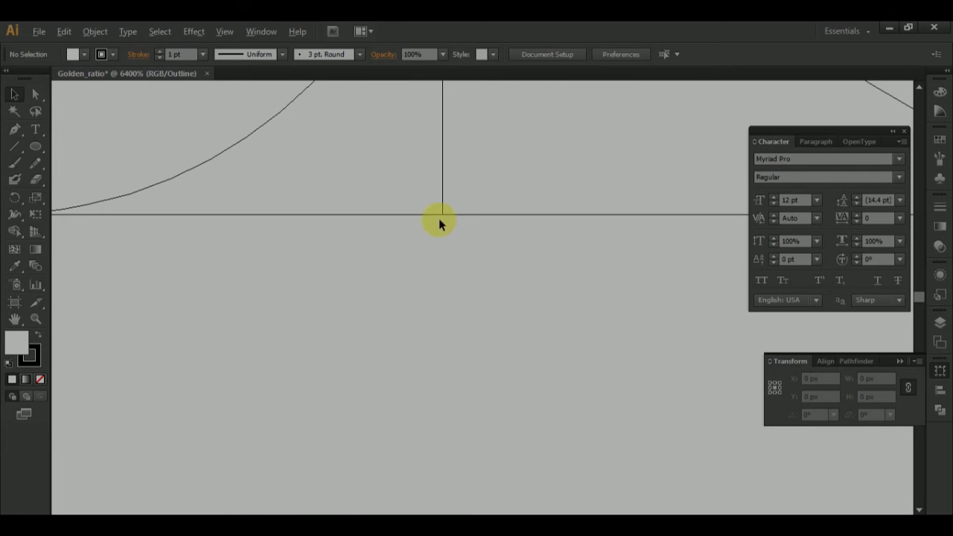
scroll(439, 335, "down", 8)
scroll(502, 257, "down", 2)
scroll(487, 265, "up", 2)
scroll(496, 393, "down", 2)
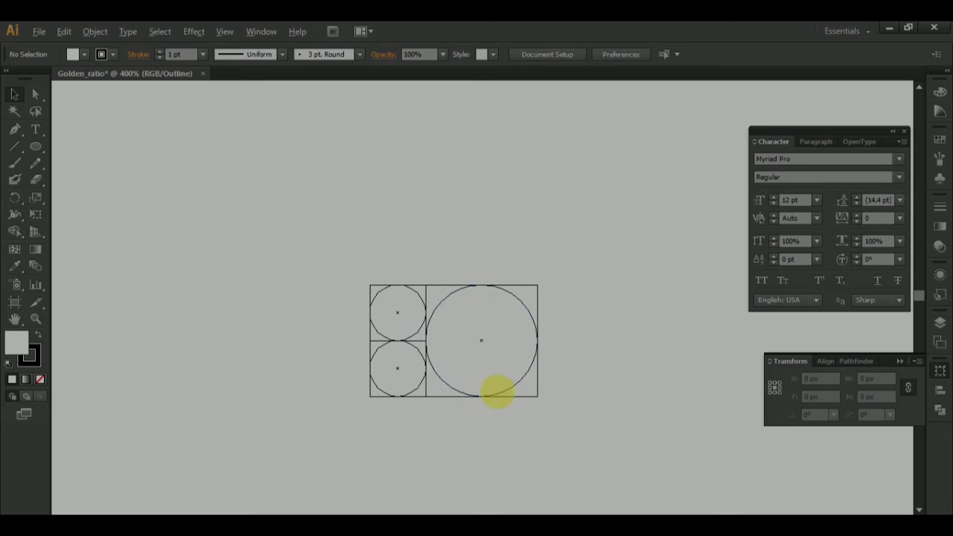
scroll(495, 395, "up", 2)
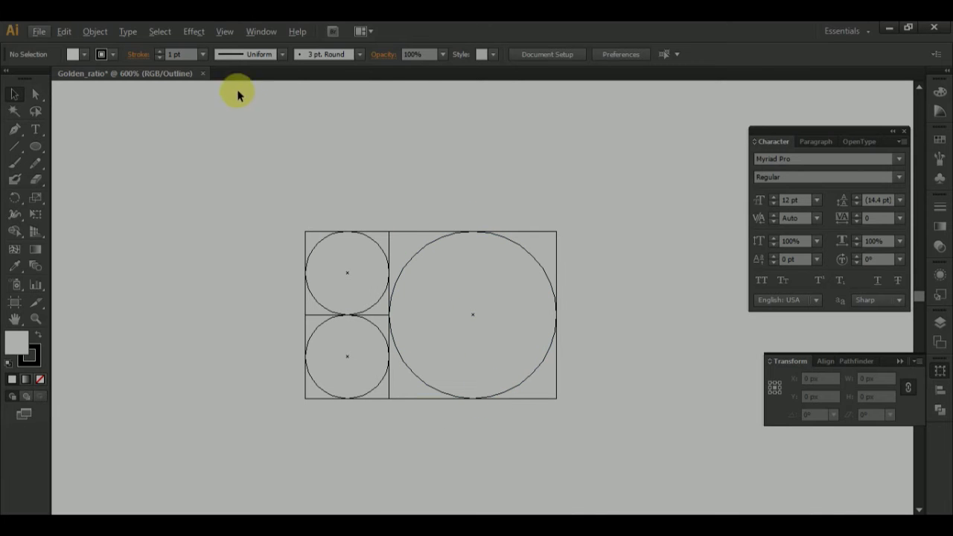
left_click(227, 31)
left_click(283, 30)
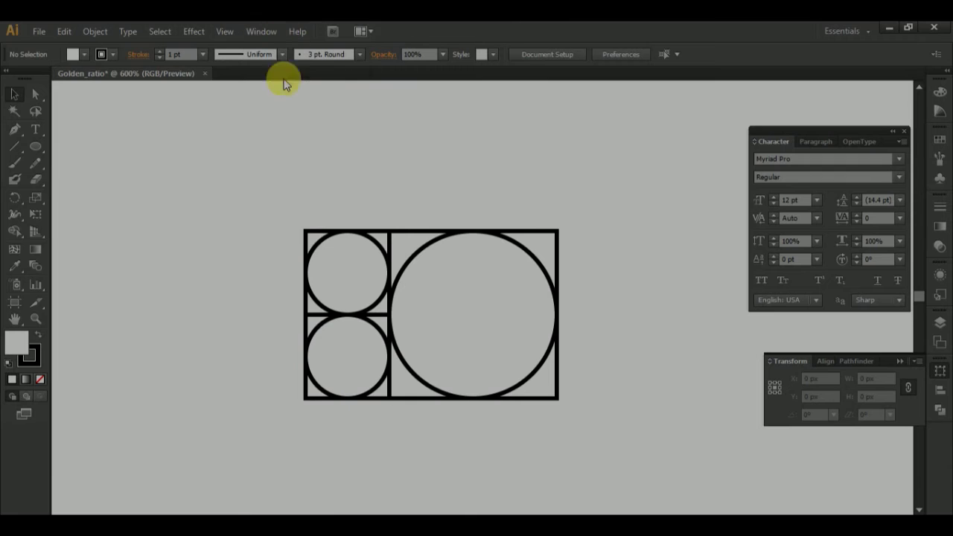
scroll(201, 214, "down", 3)
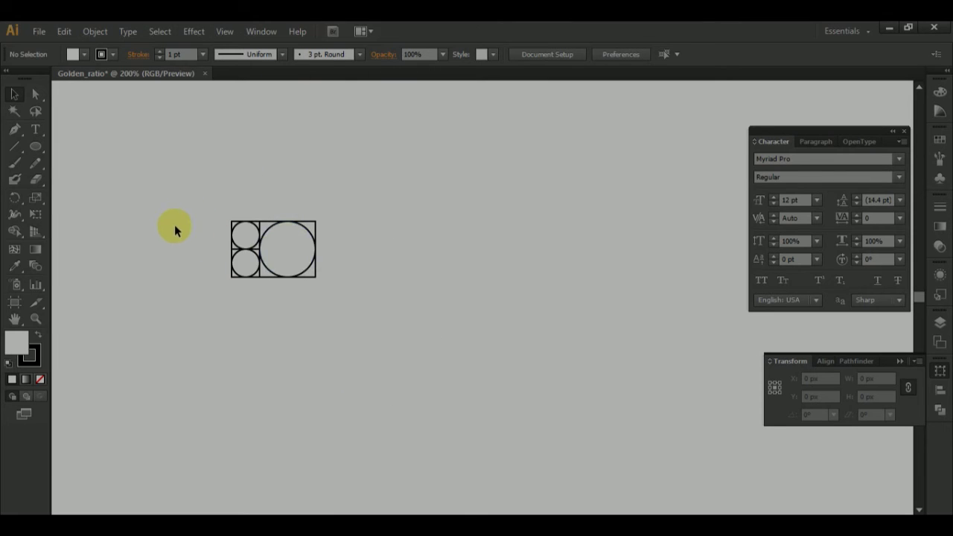
scroll(174, 222, "up", 2)
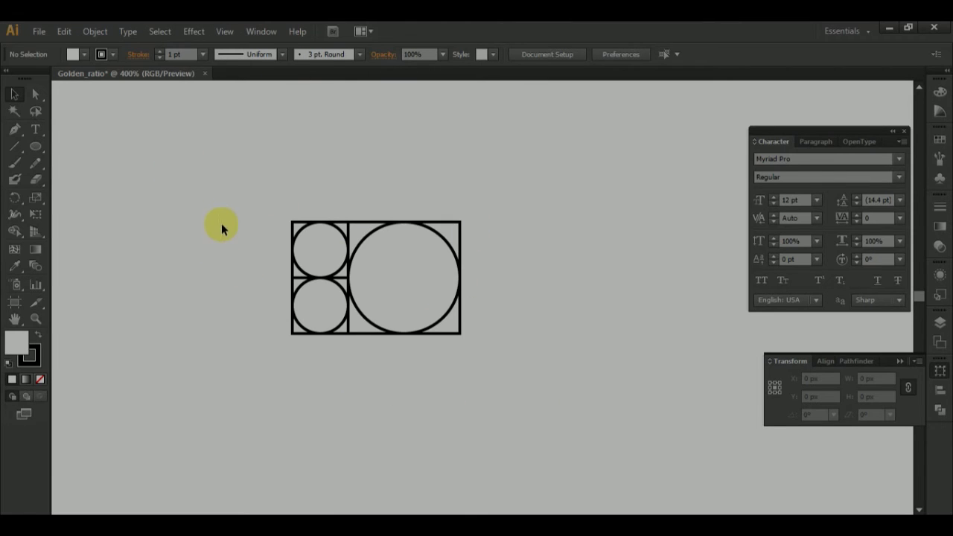
Rotate the whole construction 90° so the two small circles sit above the large one
left_click_drag(227, 183, 535, 382)
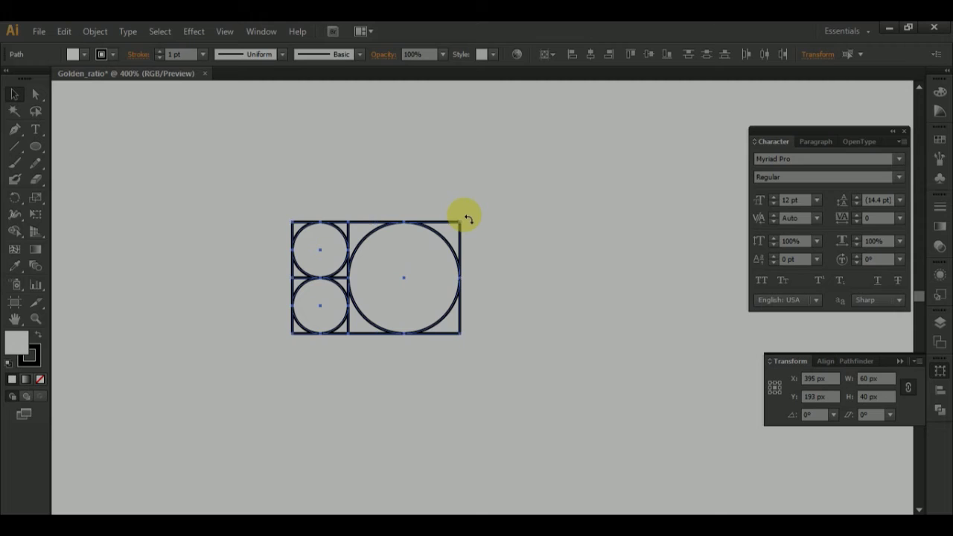
left_click_drag(467, 218, 436, 333)
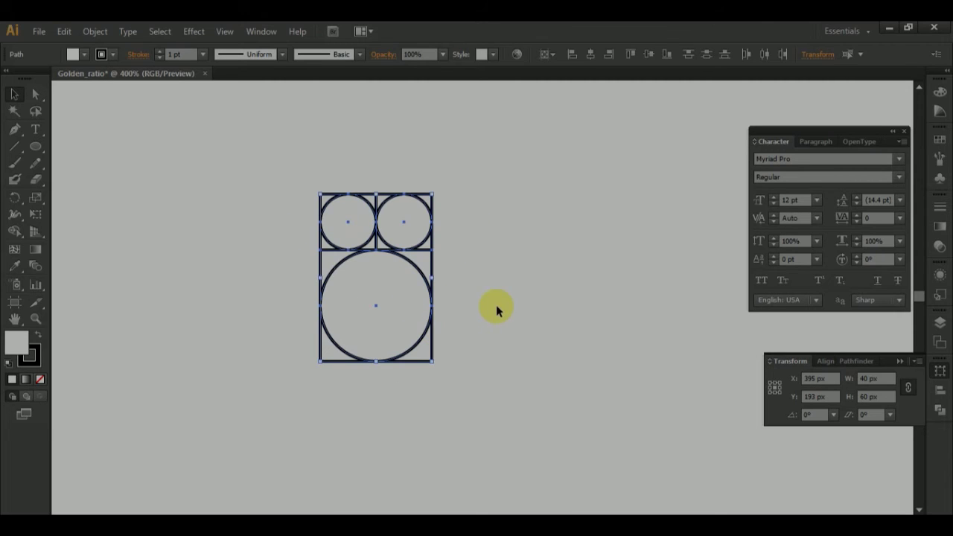
left_click(161, 169)
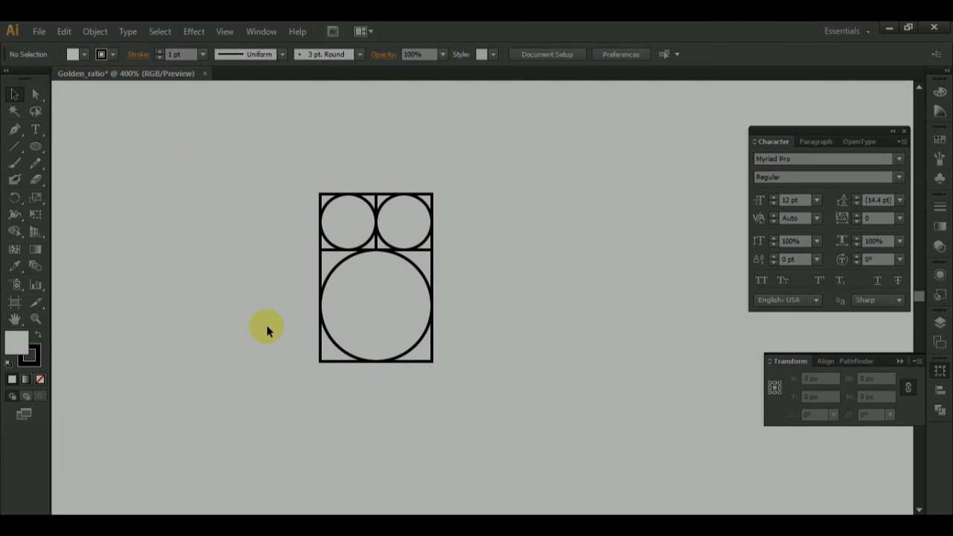
Copy the large circle and square 40 px to the right and scale the copy to 60 px
left_click_drag(253, 276, 504, 405)
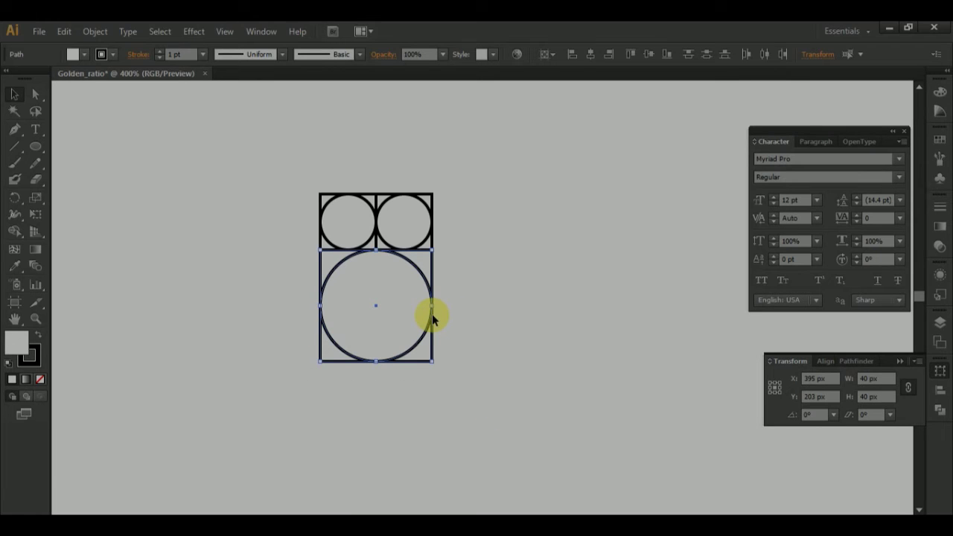
left_click_drag(435, 315, 444, 317)
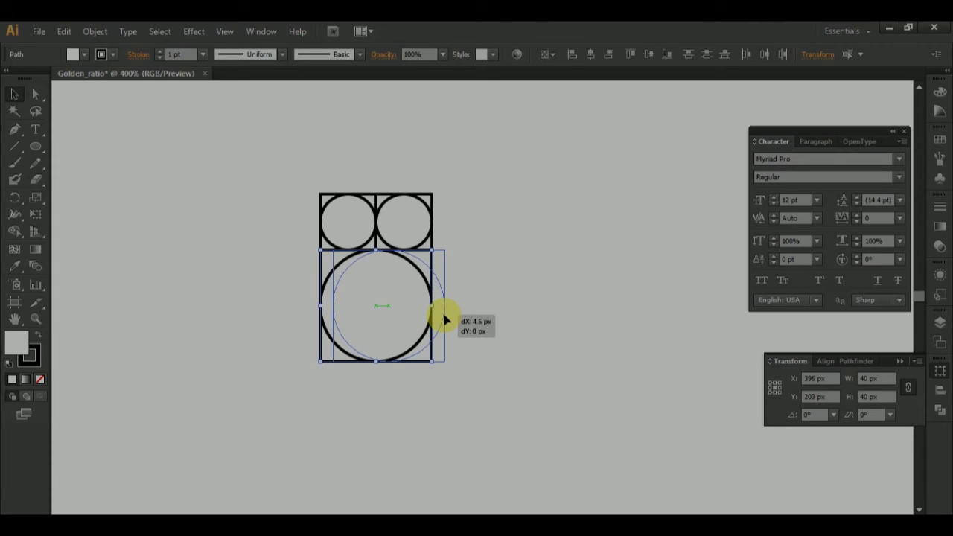
left_click_drag(444, 314, 542, 315)
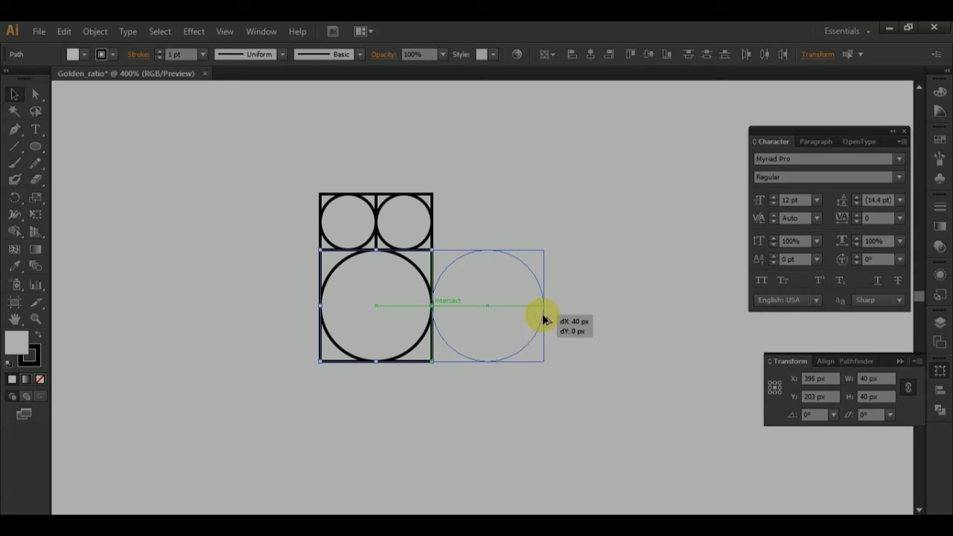
left_click_drag(542, 319, 543, 318)
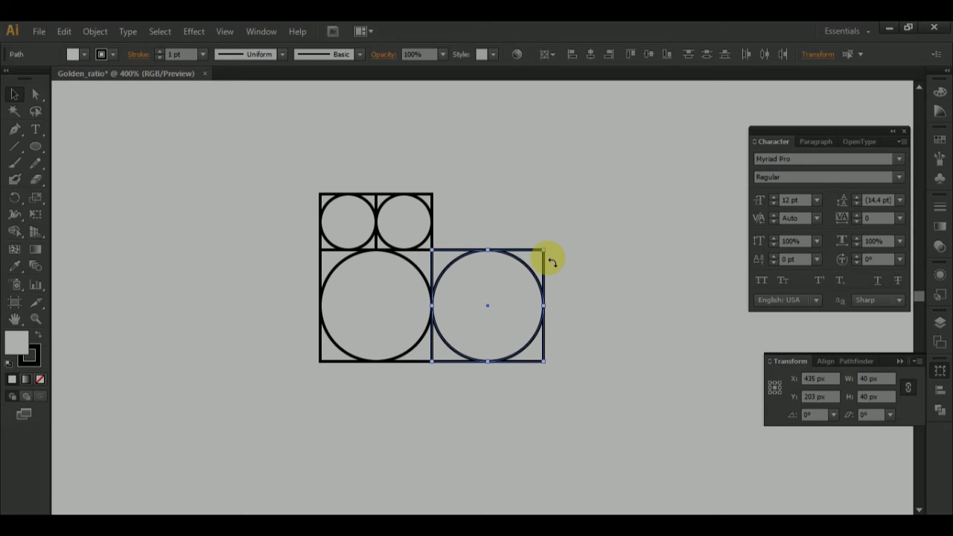
mouse_move(547, 256)
left_mouse_down()
mouse_move(606, 186)
mouse_move(601, 198)
left_mouse_up()
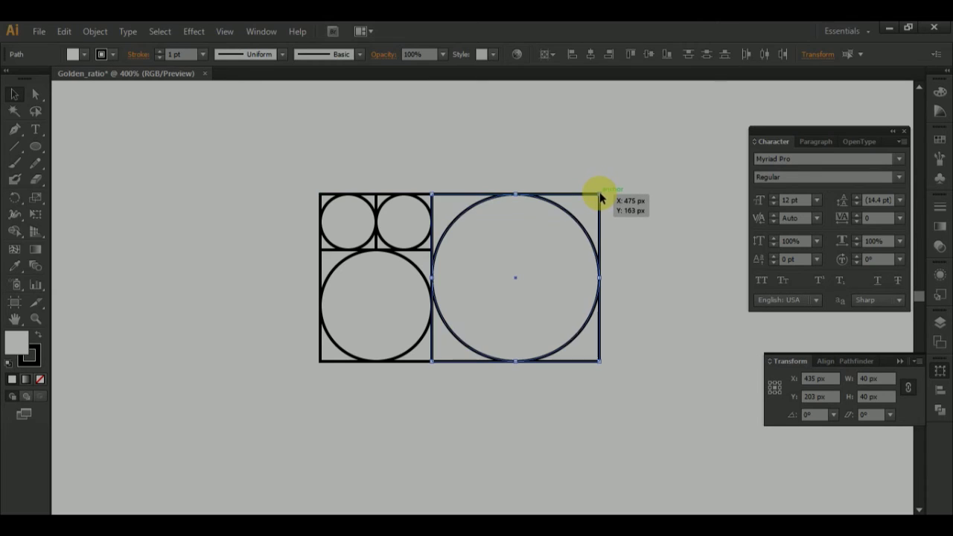
left_click(662, 173)
scroll(457, 186, "up", 8)
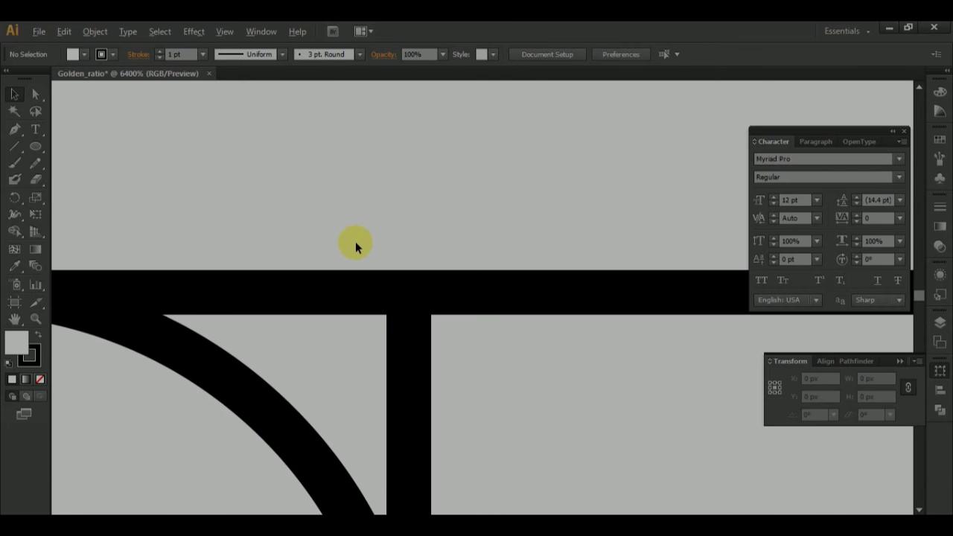
scroll(429, 238, "down", 4)
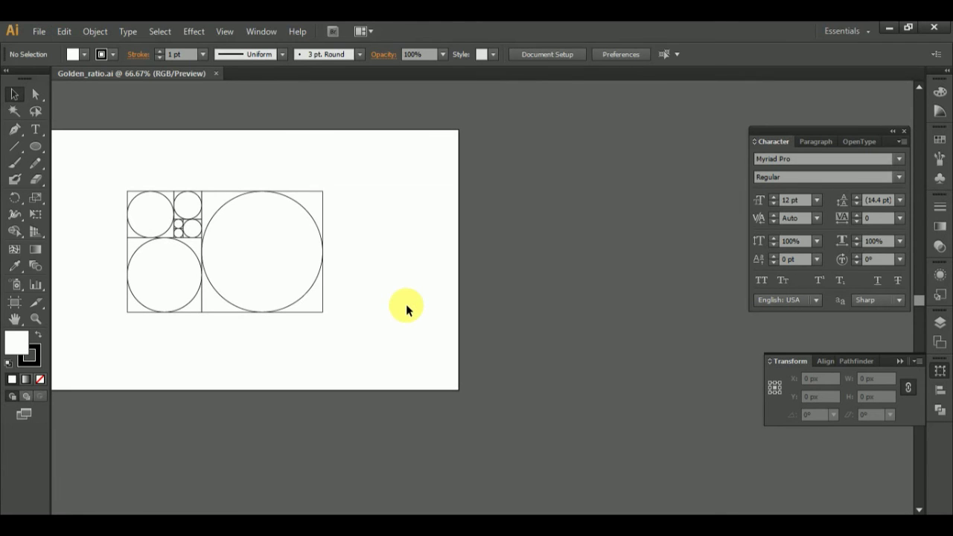
With the Artboard tool, Alt-drag a duplicate of Artboard 1 to the right of the original
key("shift+o")
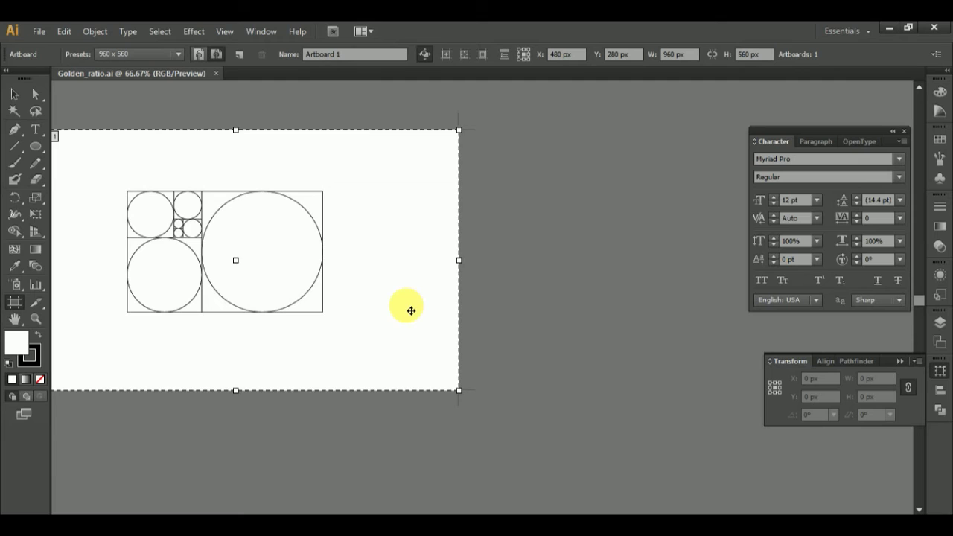
scroll(382, 310, "down", 3)
left_click_drag(387, 313, 624, 317)
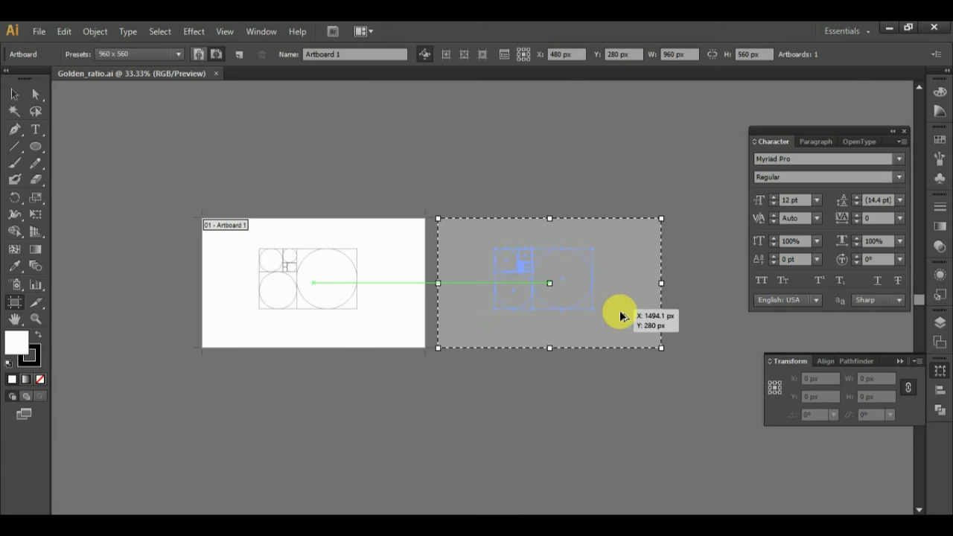
left_click_drag(620, 312, 620, 313)
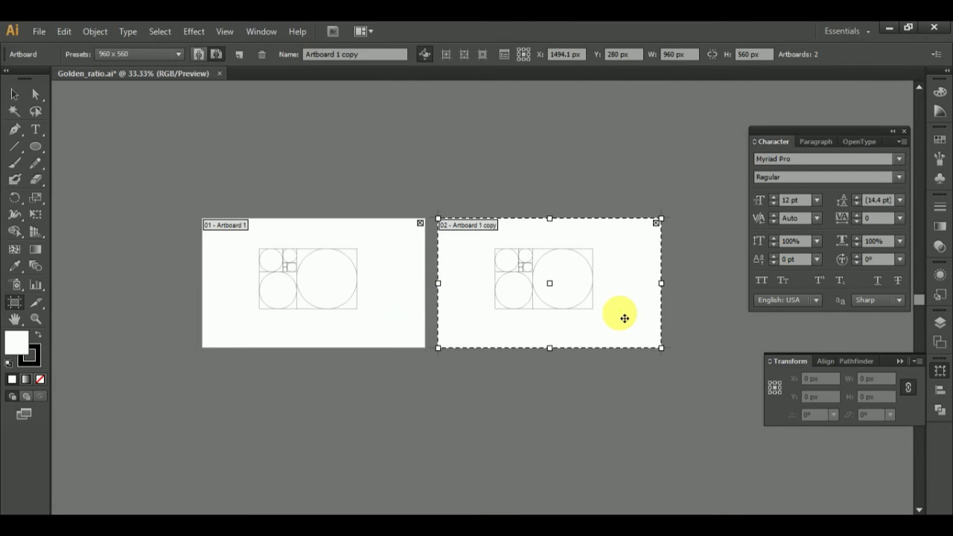
Return to the Selection tool and select the large circle on the new artboard
key("v")
scroll(642, 287, "up", 3)
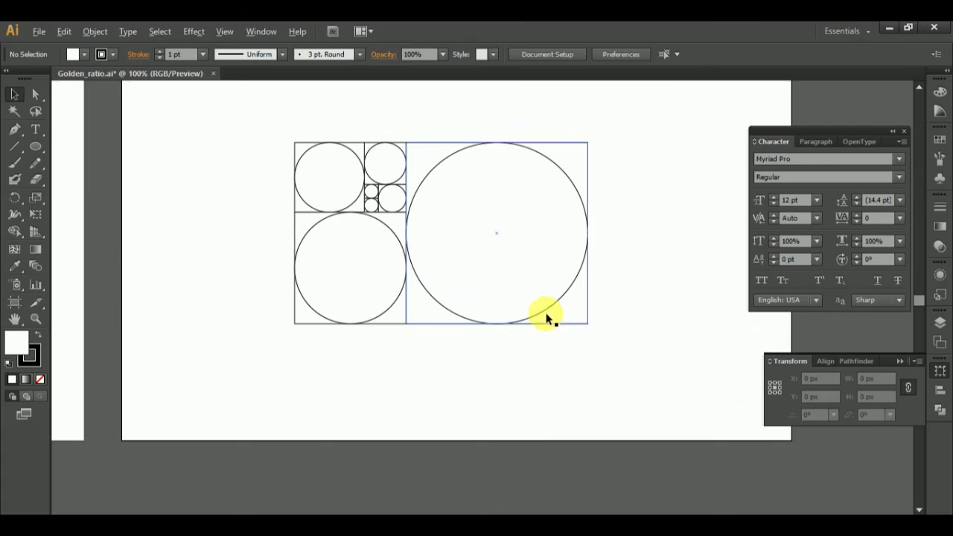
left_click(552, 326)
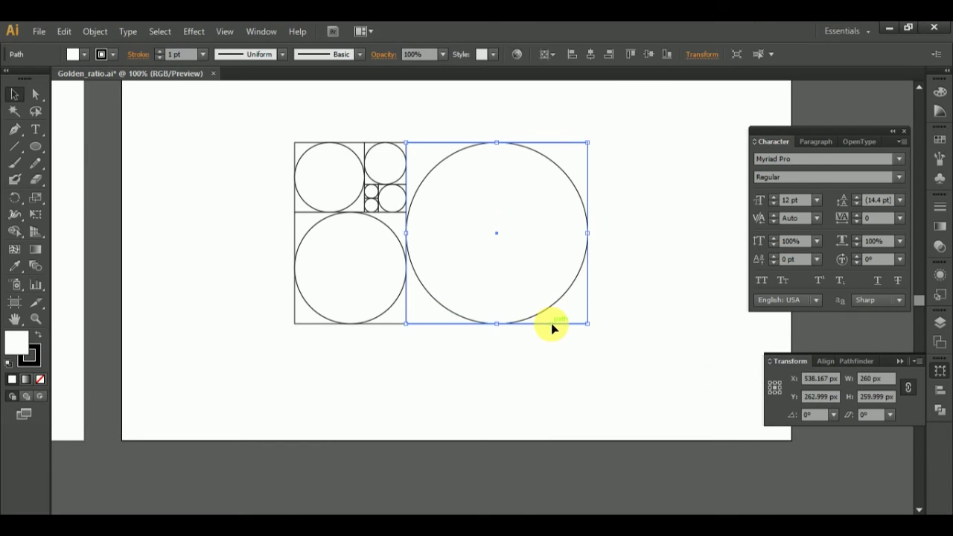
Delete the square surrounding the lower circle on the copied artboard
scroll(570, 320, "up", 1)
scroll(570, 320, "down", 1)
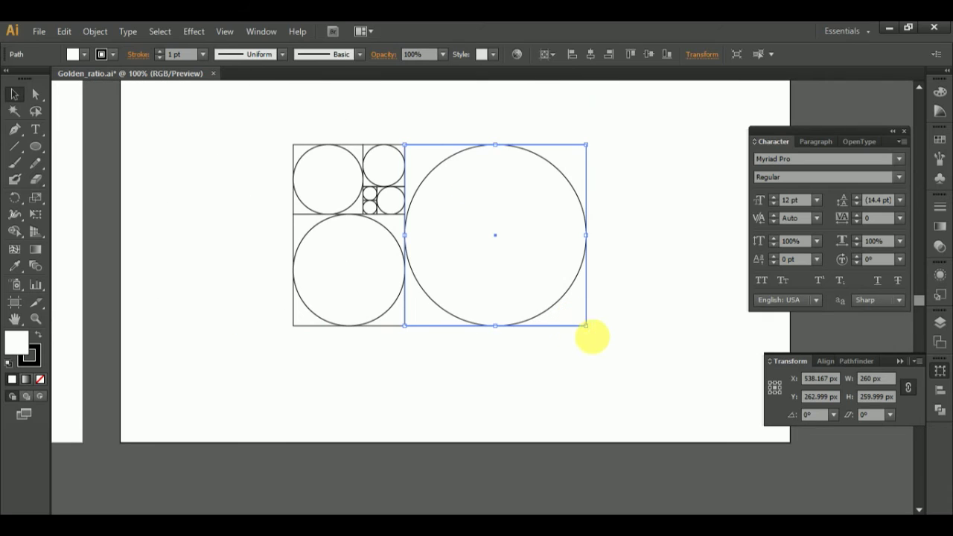
left_click(596, 336)
left_click(408, 325)
key("Delete")
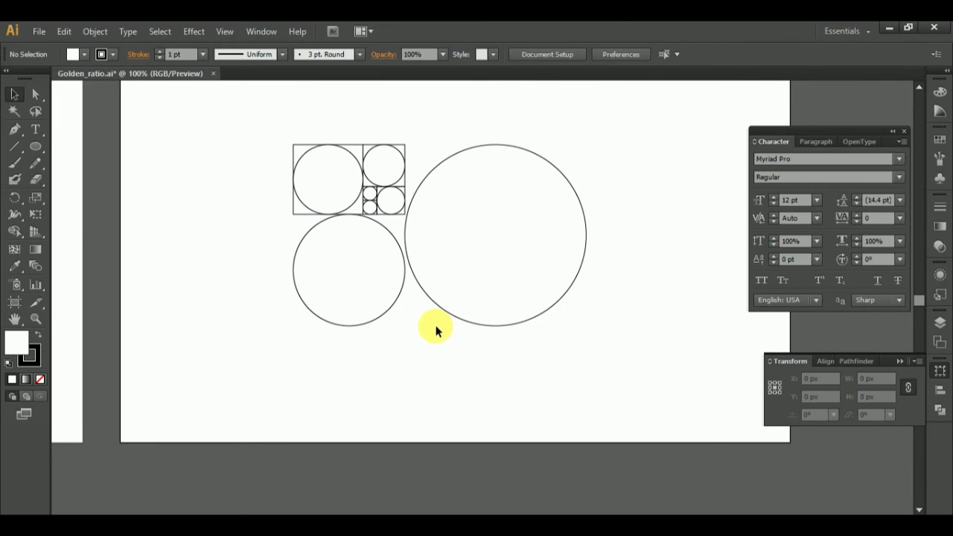
Delete the squares around the upper and lower small circles
left_click(294, 219)
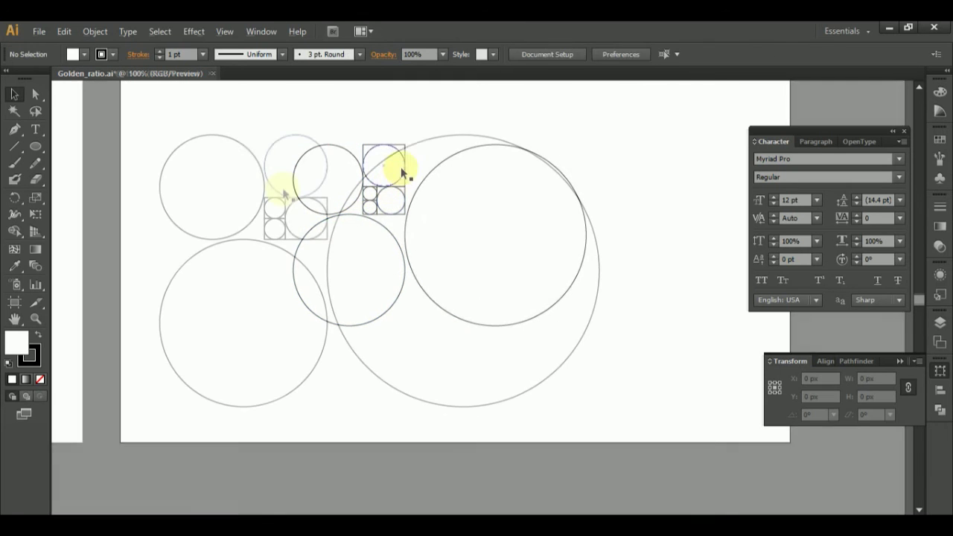
left_click(329, 196)
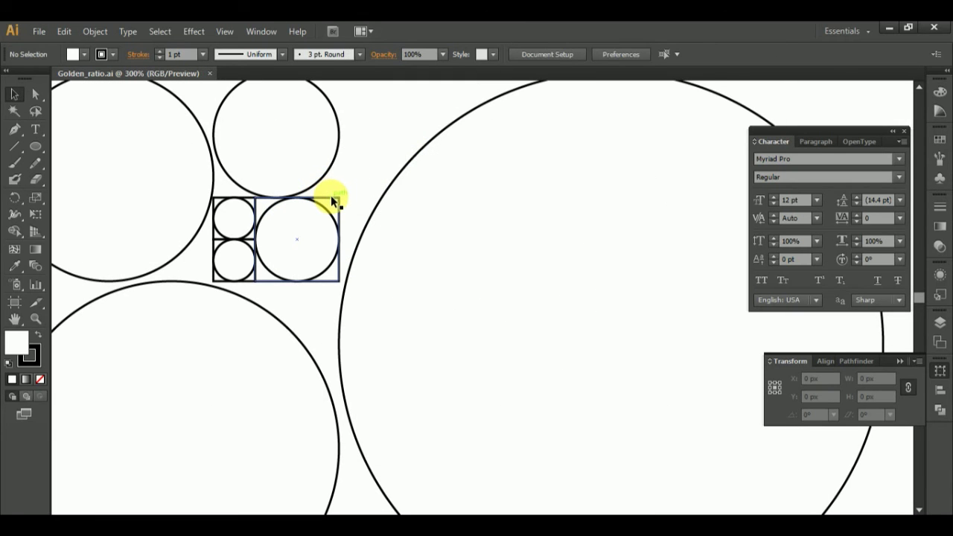
left_click(409, 202)
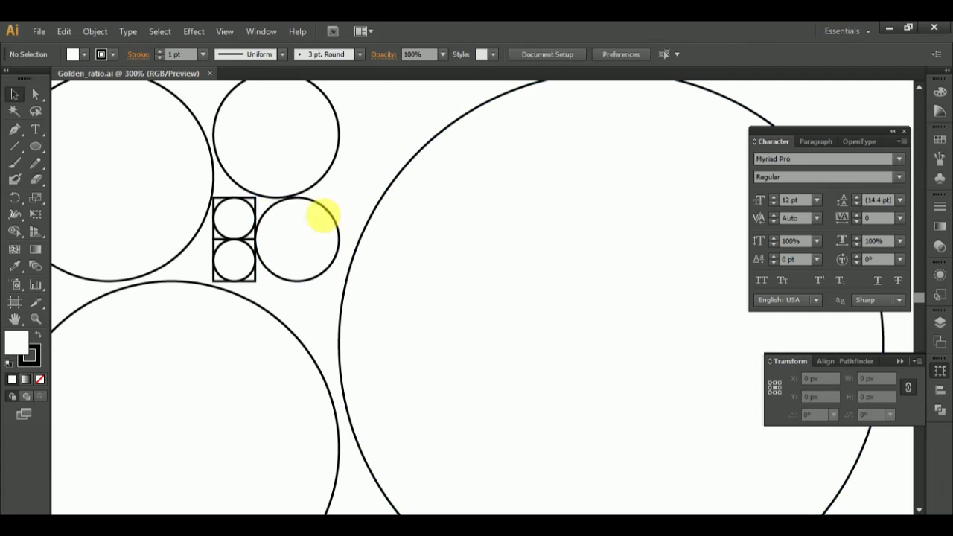
left_click(253, 199)
key("Delete")
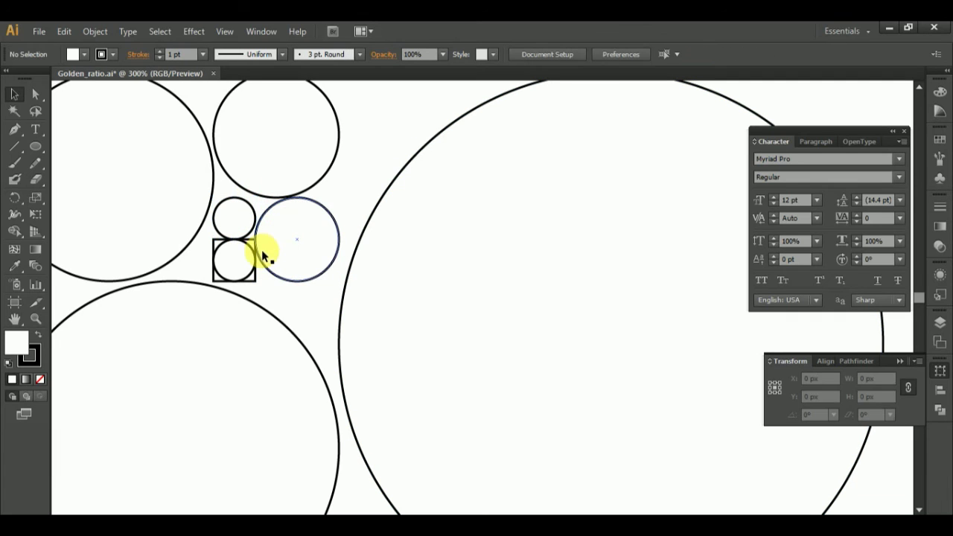
left_click(255, 281)
key("Delete")
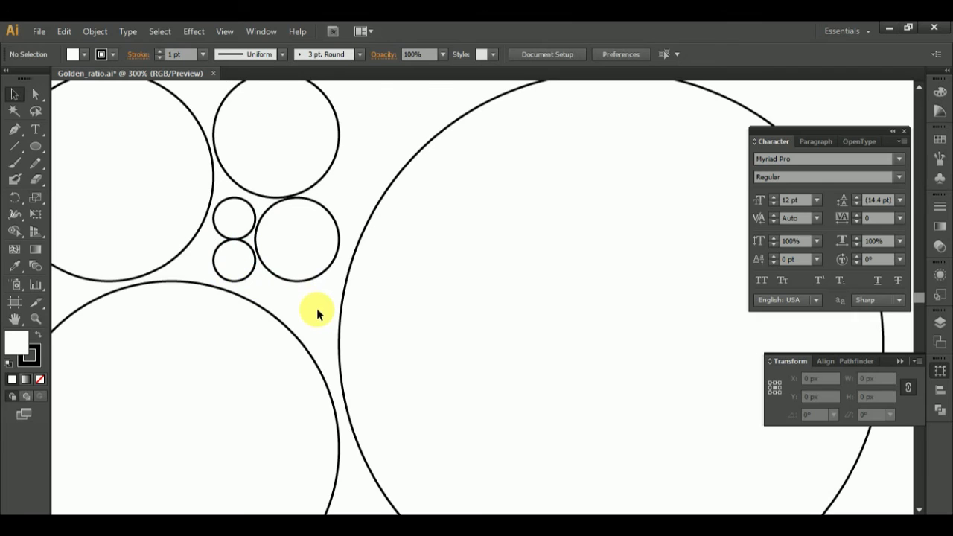
scroll(317, 314, "down", 5)
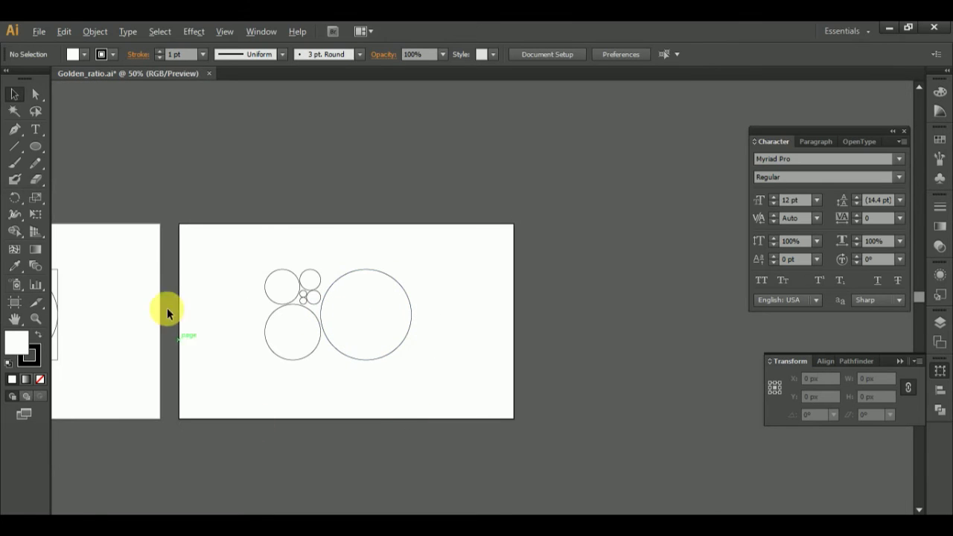
scroll(255, 406, "up", 2)
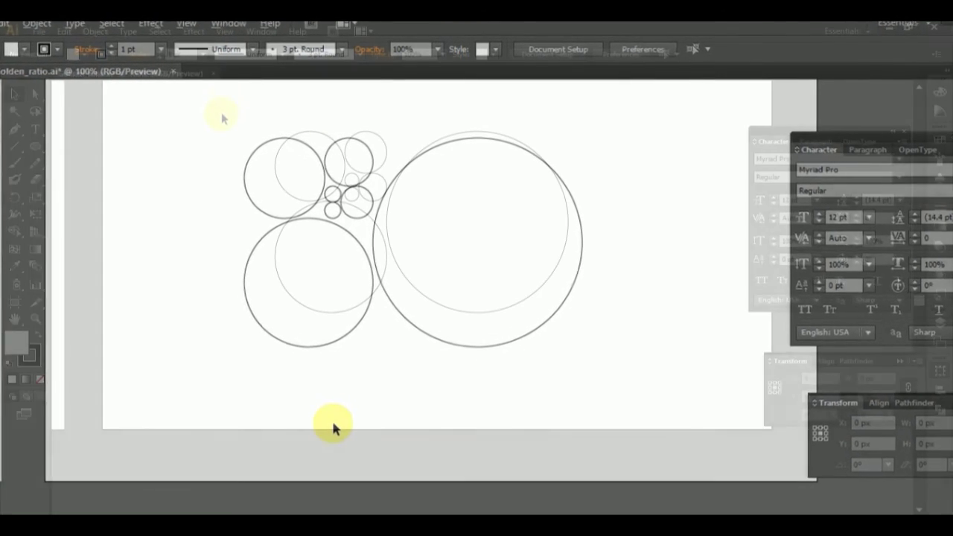
Marquee-select the circles and apply Horizontal and Vertical Align Center, then deselect
left_click_drag(221, 116, 597, 366)
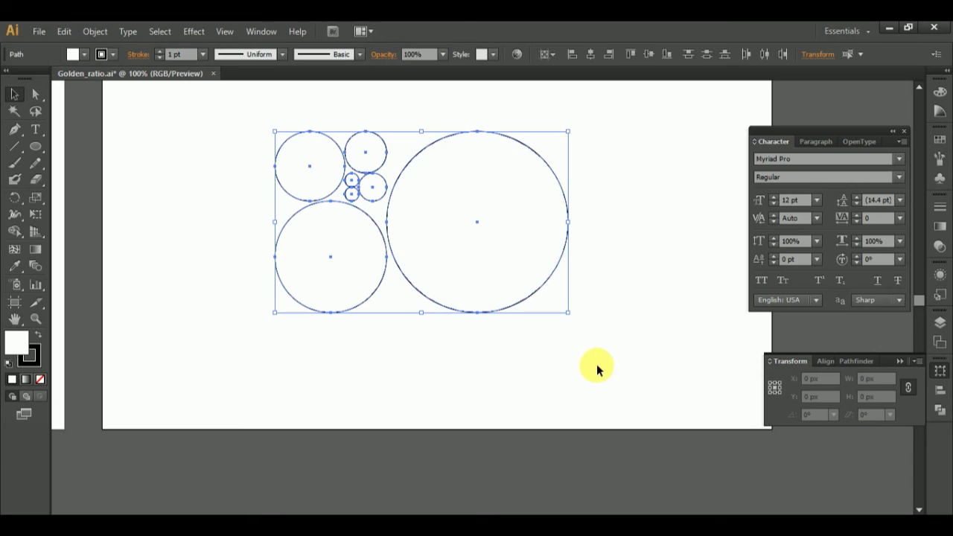
left_click(596, 55)
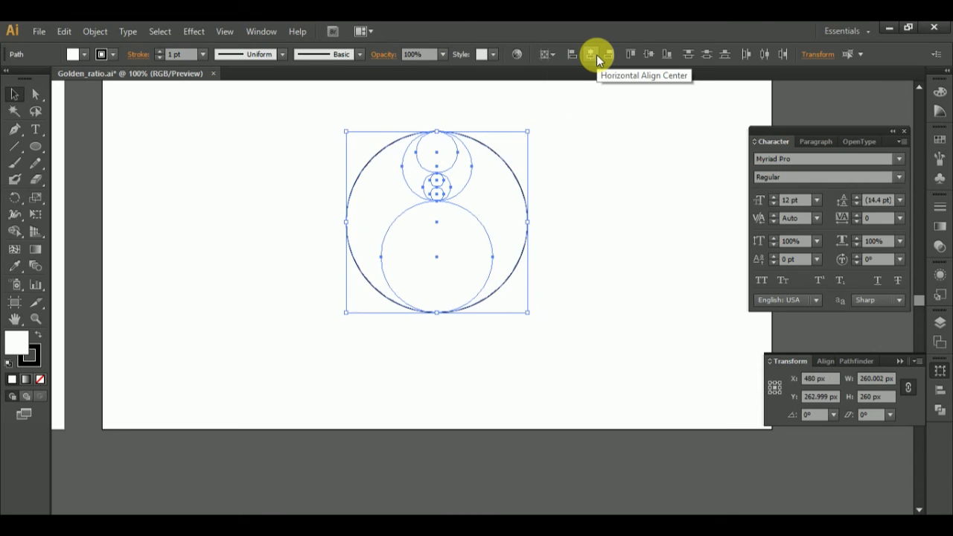
scroll(385, 108, "up", 1)
left_click_drag(256, 127, 688, 427)
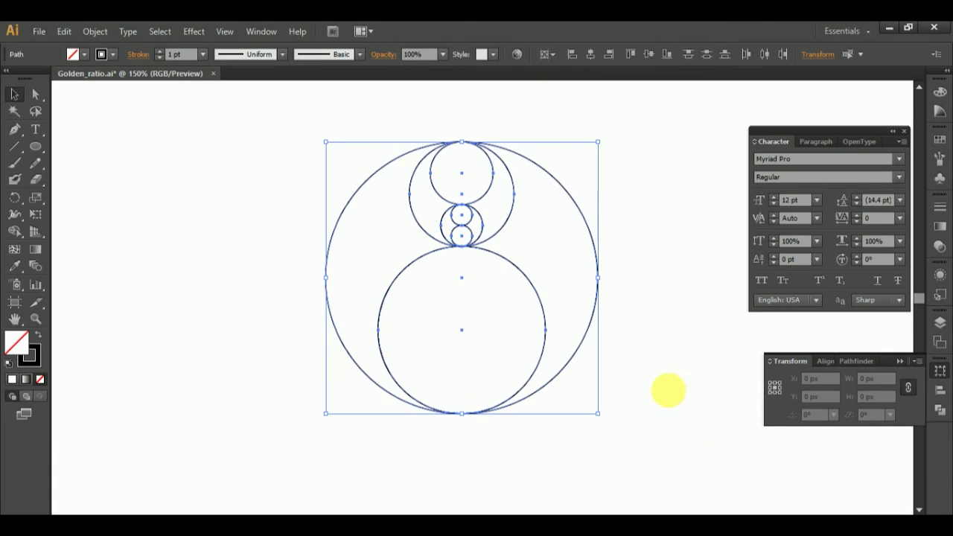
left_click(646, 56)
left_click(649, 304)
scroll(588, 312, "down", 2)
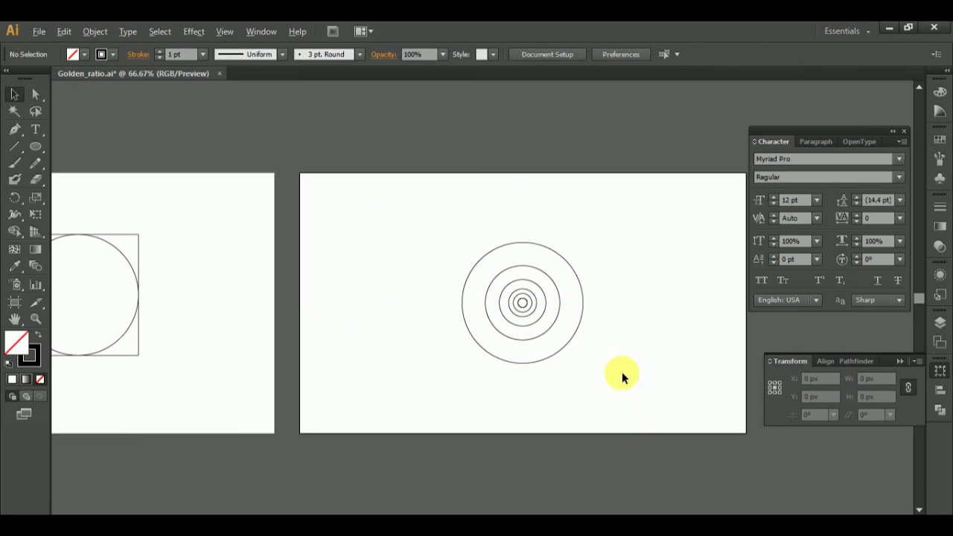
scroll(515, 311, "up", 2)
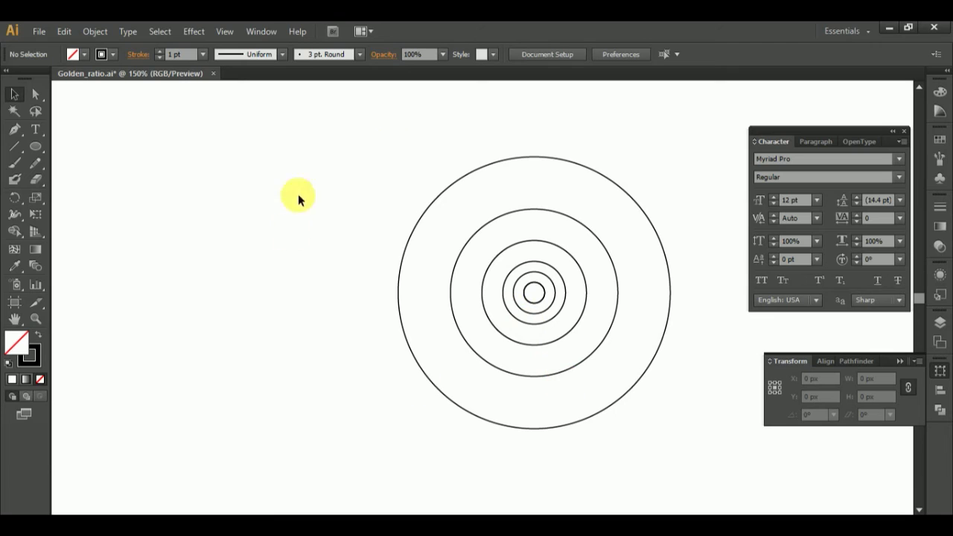
scroll(421, 236, "down", 3)
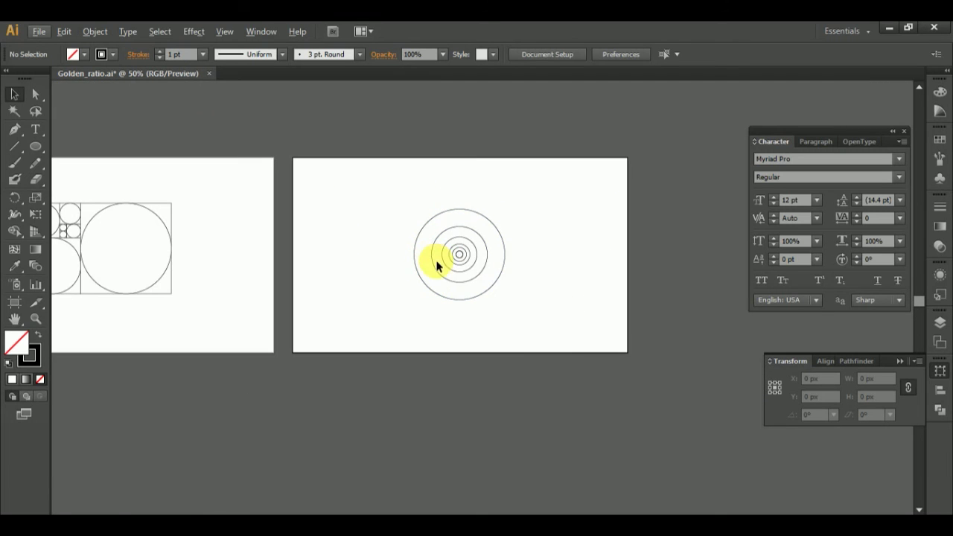
scroll(461, 251, "down", 2)
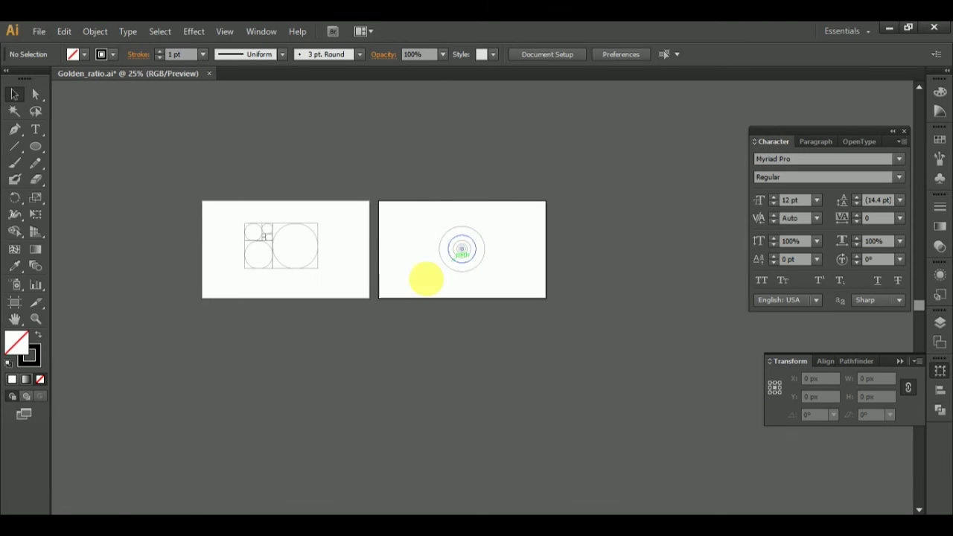
scroll(248, 305, "up", 2)
Alt-drag a copy of Artboard 1 directly below it, then return to the Selection tool
key("shift+o")
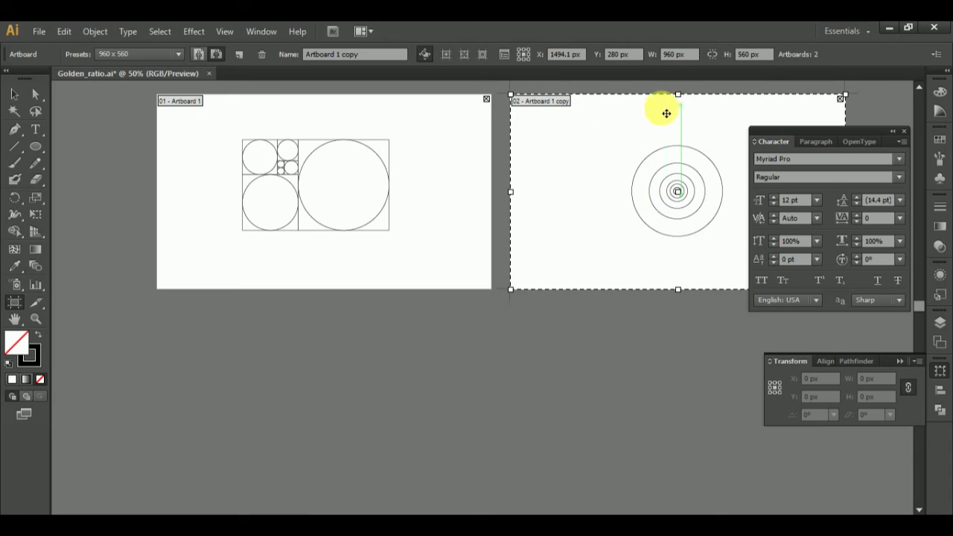
left_click(430, 235)
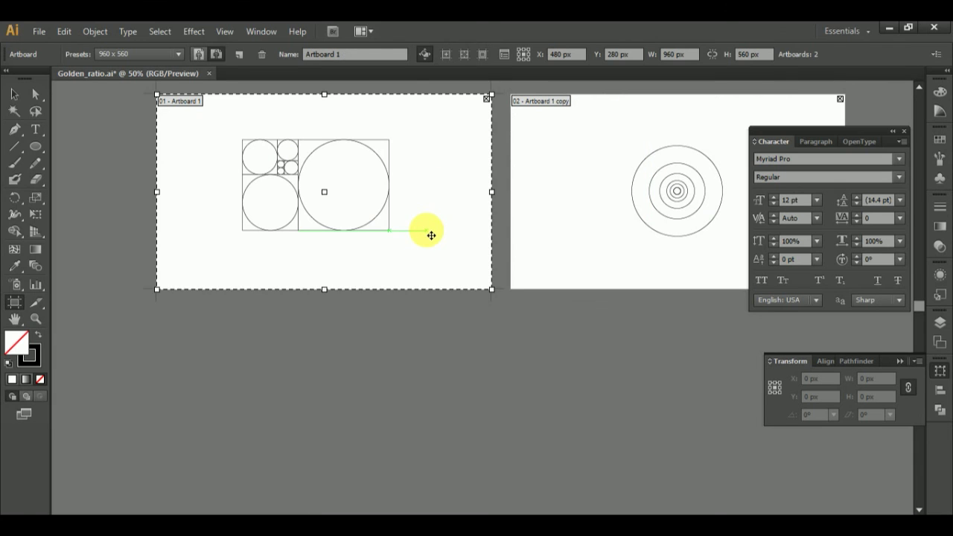
left_click(541, 235)
left_click(441, 238)
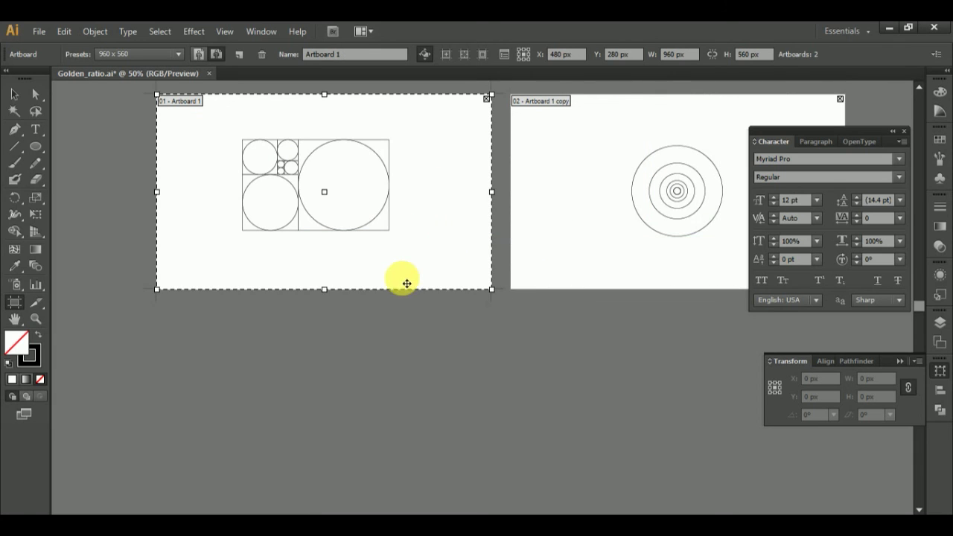
left_click_drag(347, 359, 347, 484)
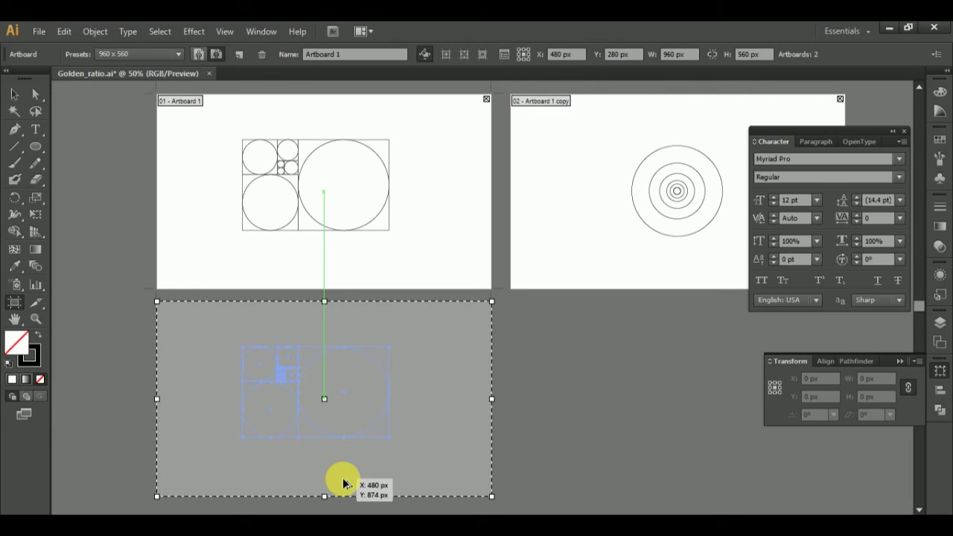
left_click_drag(344, 484, 342, 483)
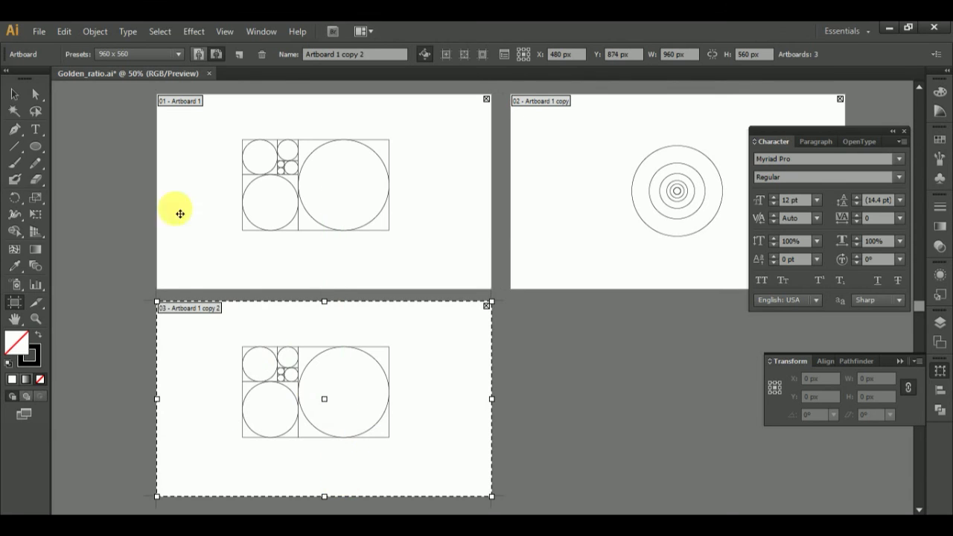
left_click(15, 97)
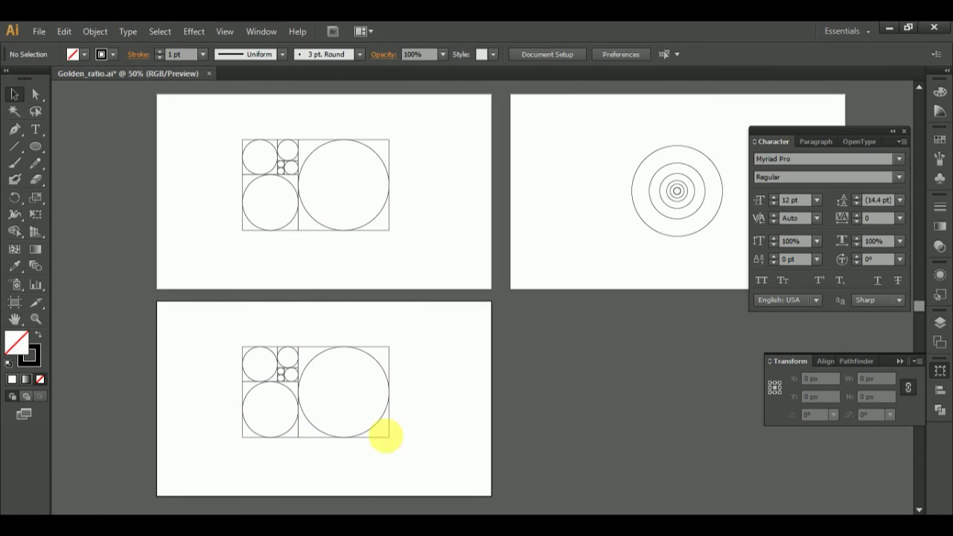
Delete the large right, lower-left and upper-left circles on the third artboard
scroll(305, 361, "down", 2)
scroll(270, 372, "up", 2)
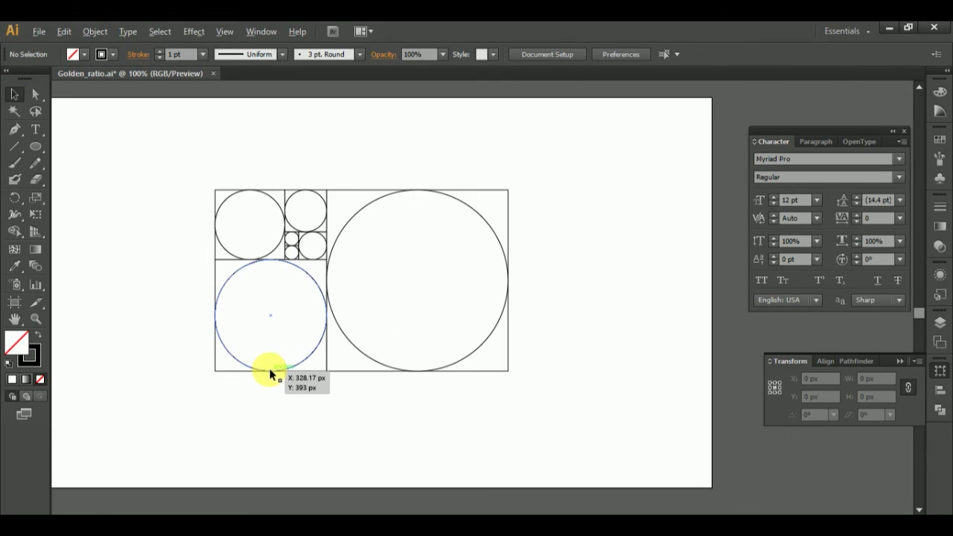
left_click(367, 210)
left_click(615, 213)
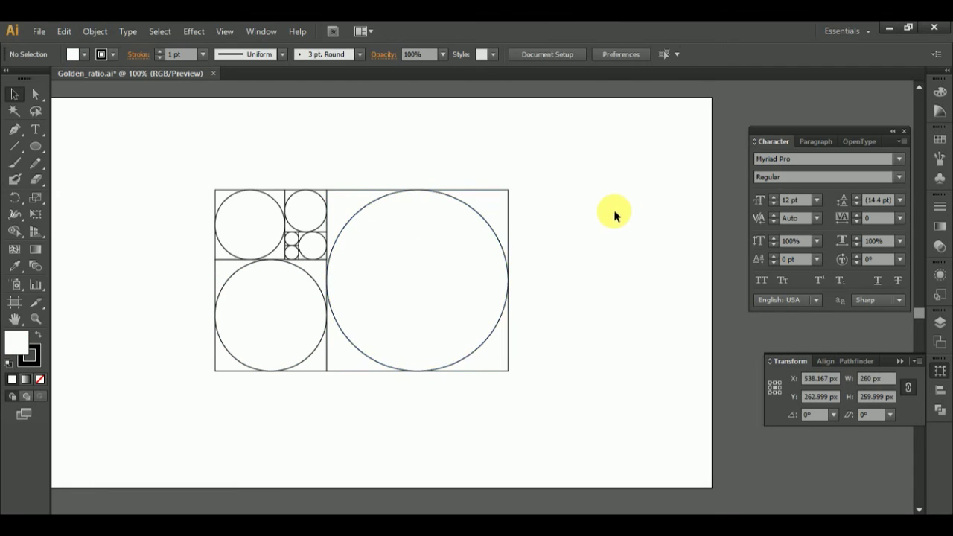
left_click(481, 216)
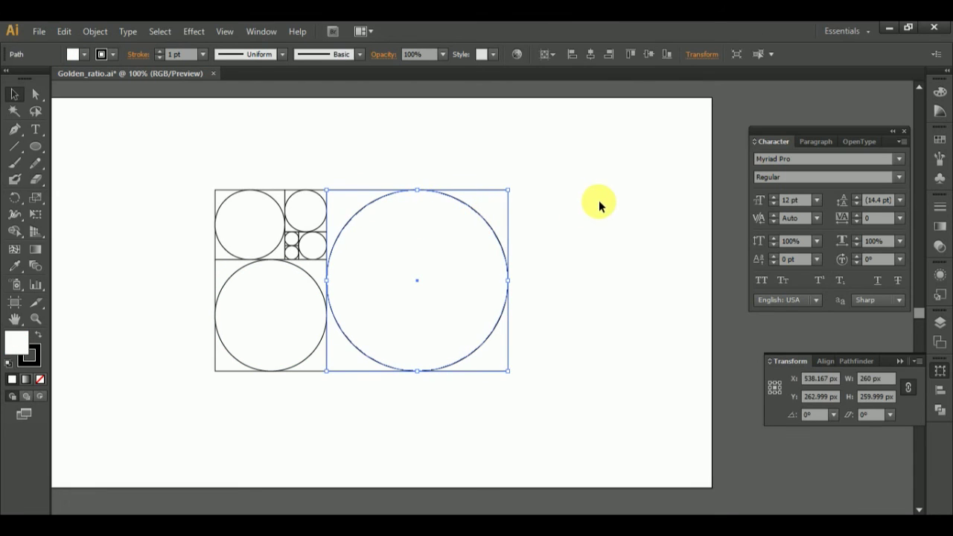
key("Delete")
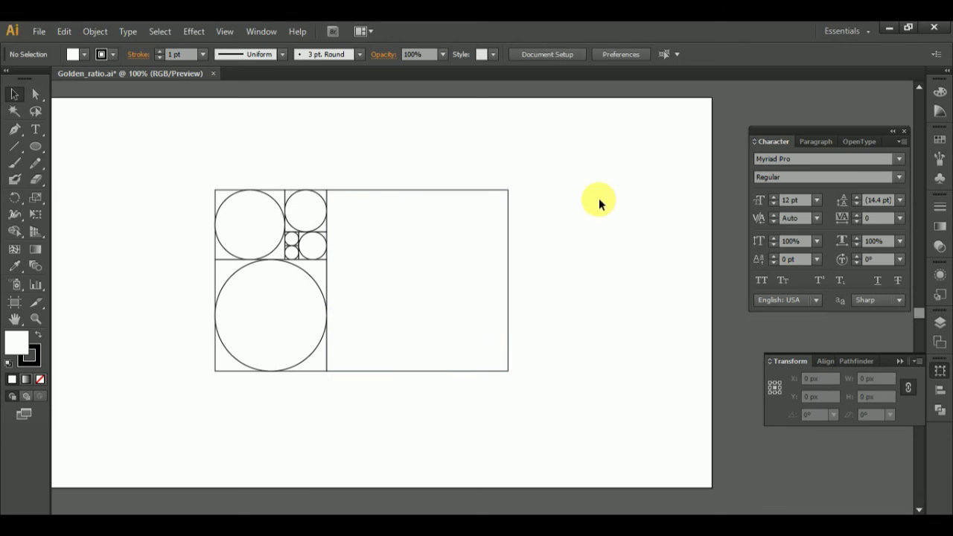
left_click(310, 275)
key("Delete")
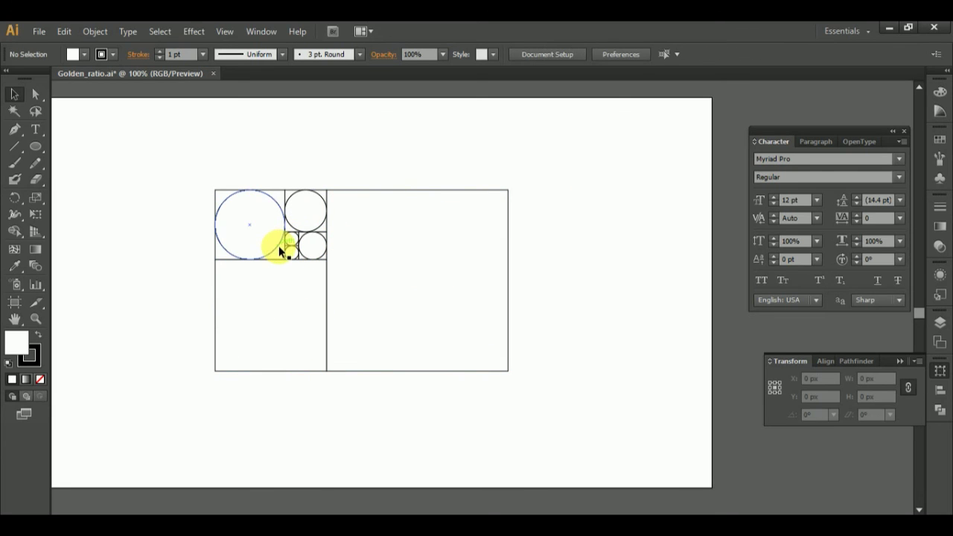
left_click(275, 245)
key("Delete")
Delete the 40 px circle and the two tiny circles
left_click(316, 191)
left_click(333, 242)
scroll(322, 248, "up", 3)
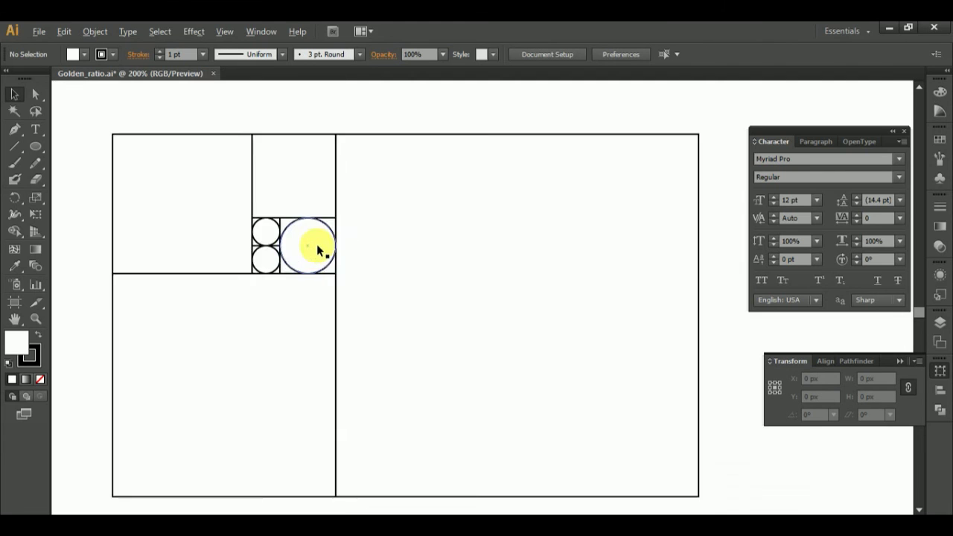
left_click(330, 214)
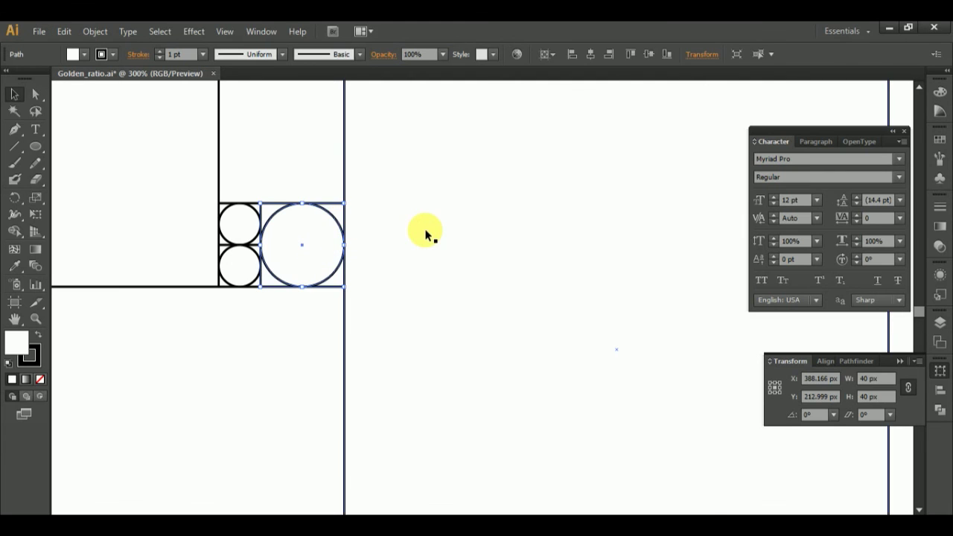
key("Delete")
left_click(253, 210)
key("Delete")
left_click(250, 256)
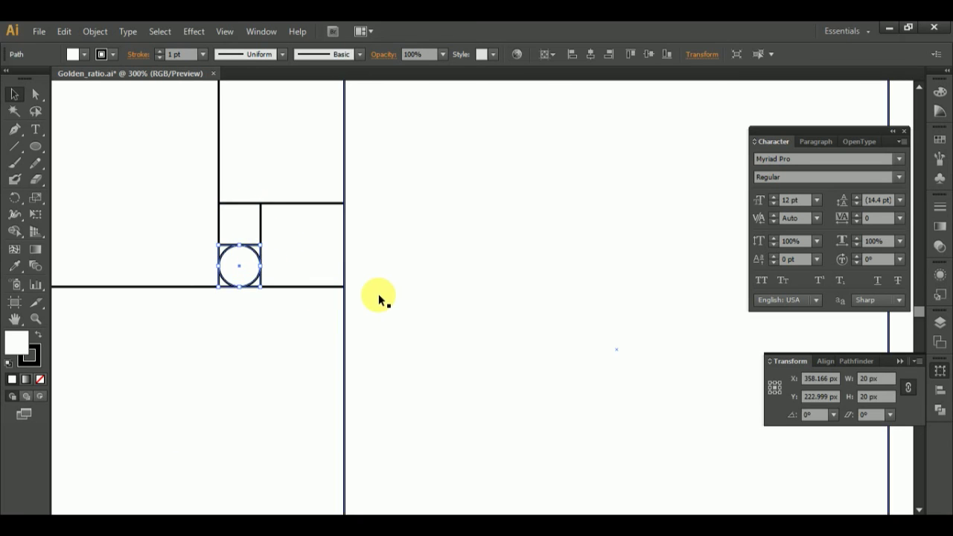
key("Delete")
Marquee-select all the remaining squares and apply Horizontal Align Center
scroll(420, 308, "down", 5)
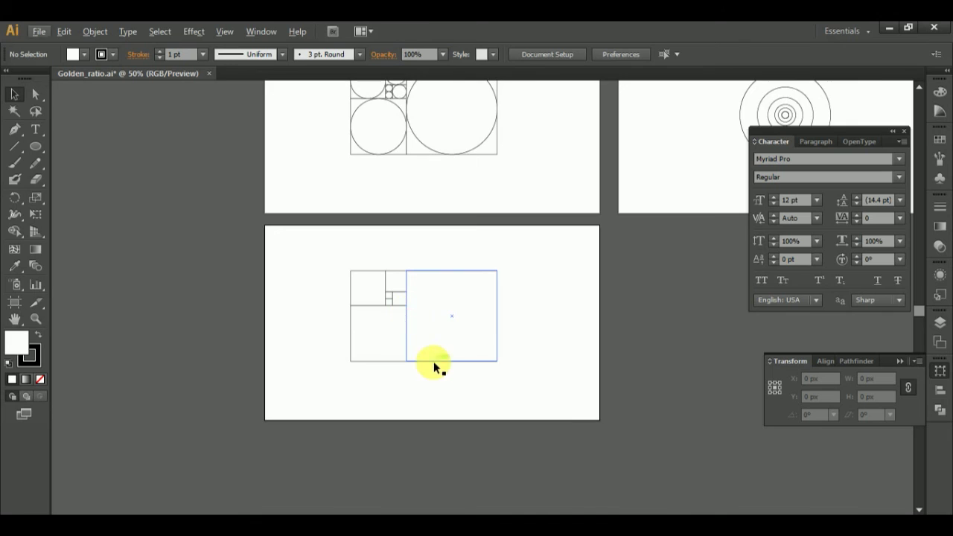
scroll(448, 381, "up", 1)
left_click_drag(262, 199, 575, 419)
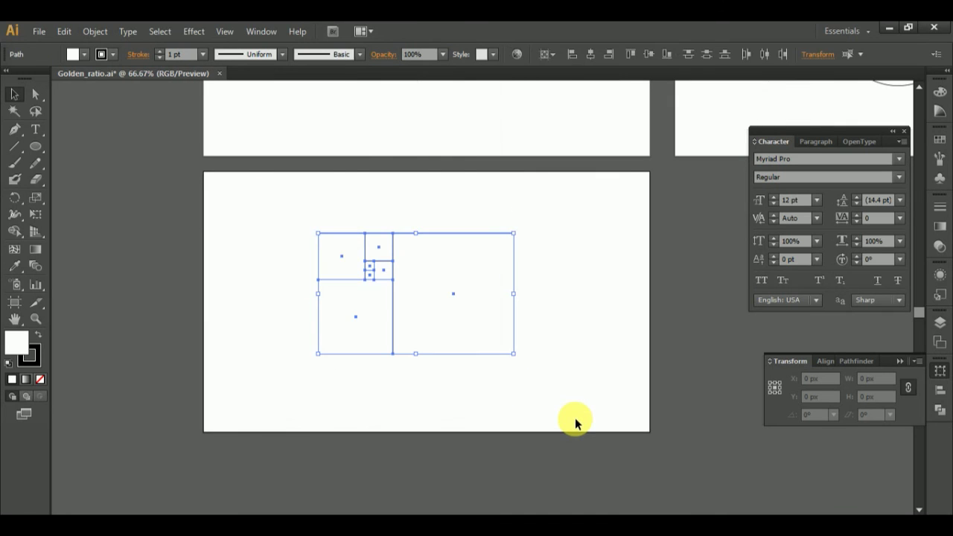
left_click(591, 55)
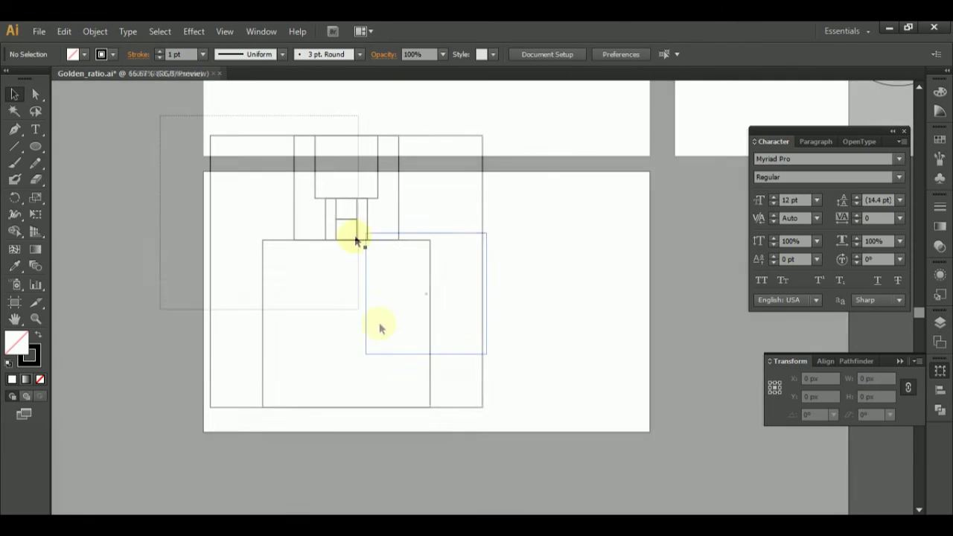